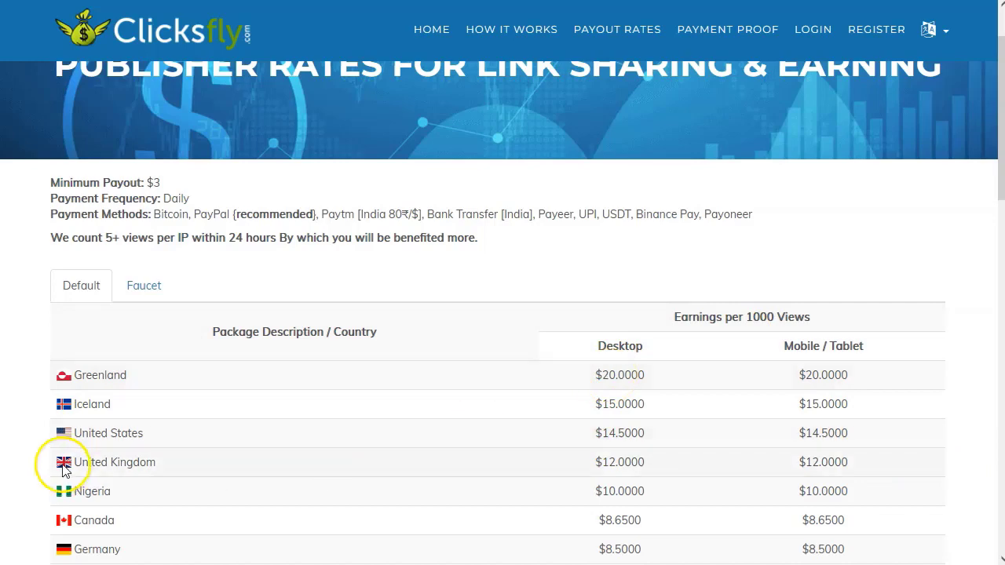
Examine the publisher payout rates per 1000 views for each country, down to the worldwide deal
scroll(63, 464, "down", 3)
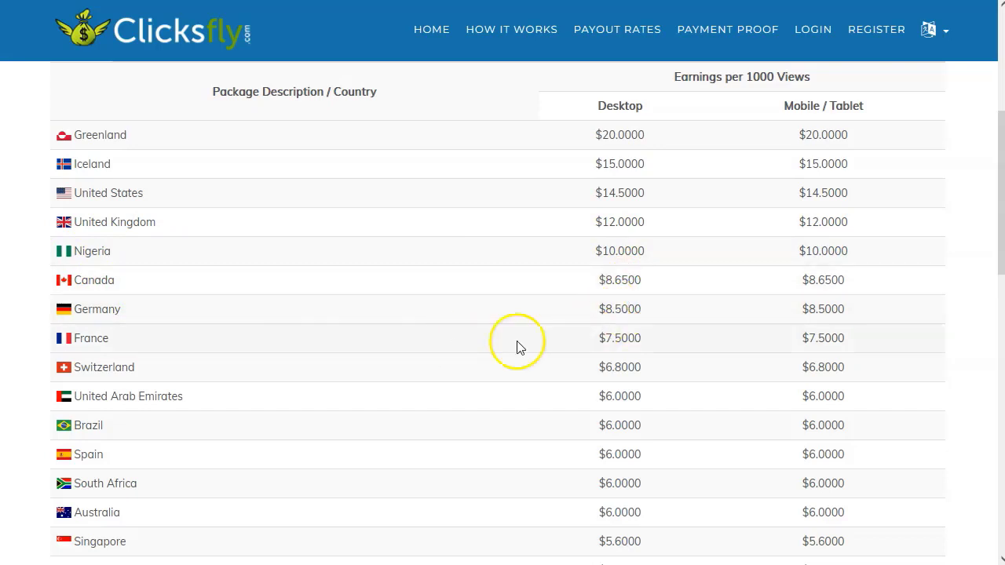
scroll(530, 369, "down", 1)
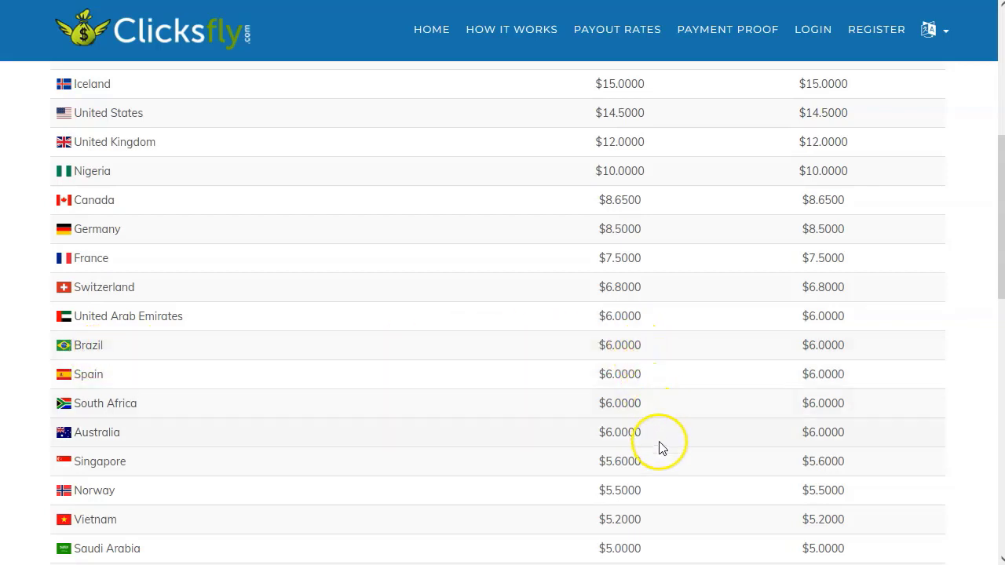
scroll(660, 442, "down", 3)
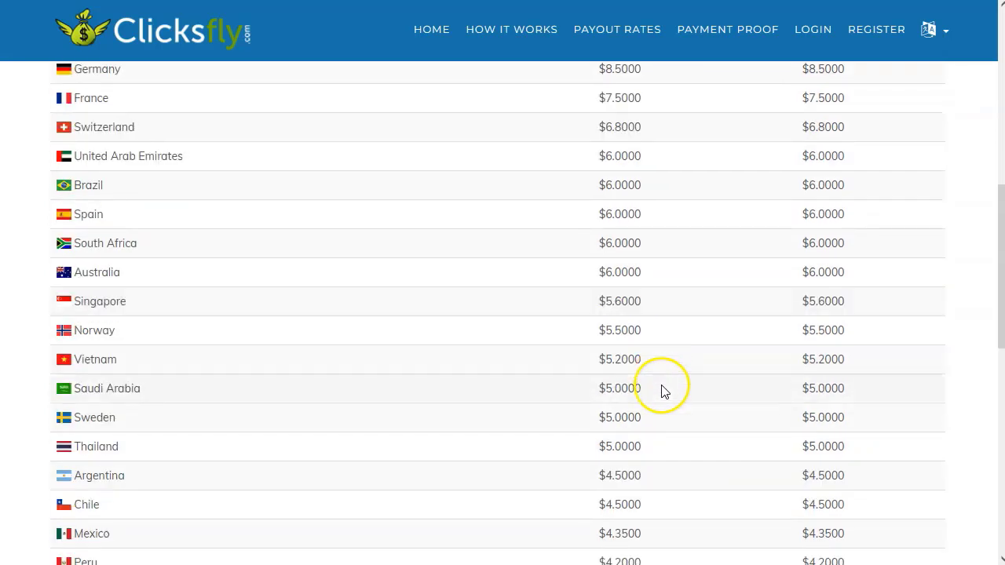
scroll(351, 431, "down", 3)
left_click_drag(57, 359, 134, 362)
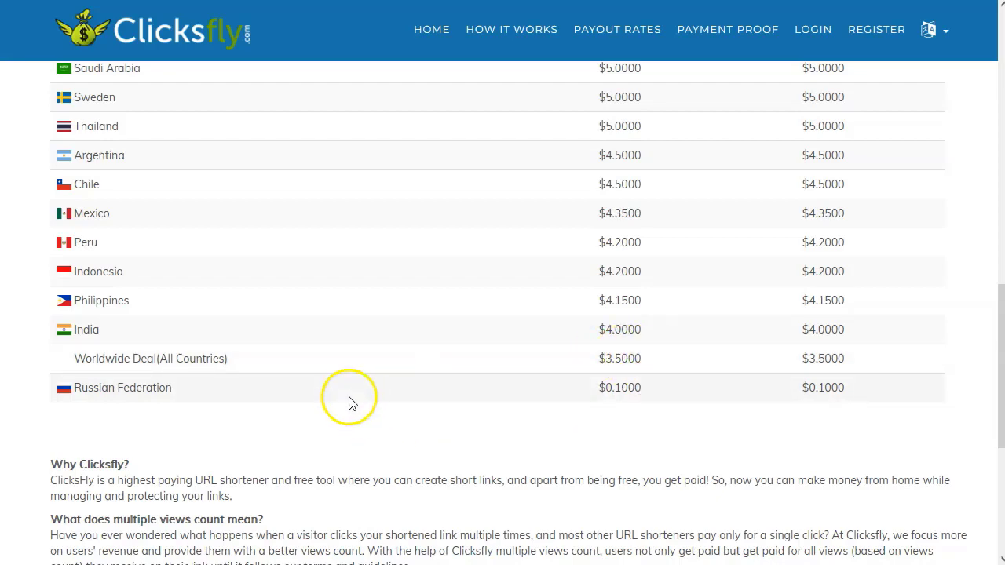
scroll(234, 408, "down", 4)
scroll(233, 408, "up", 15)
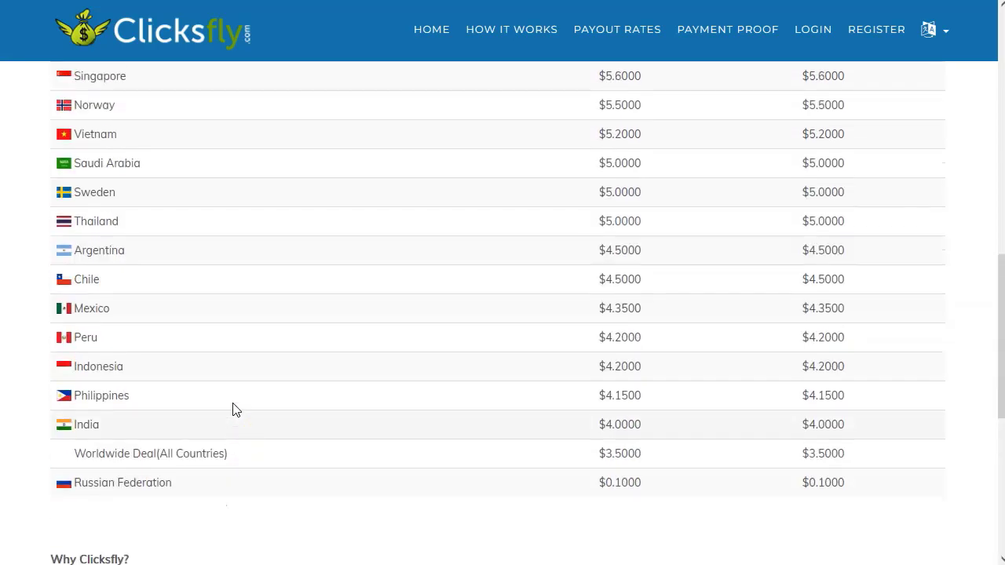
Open the new-membership registration form and sign up with a Google account to reach the member dashboard
left_click(872, 45)
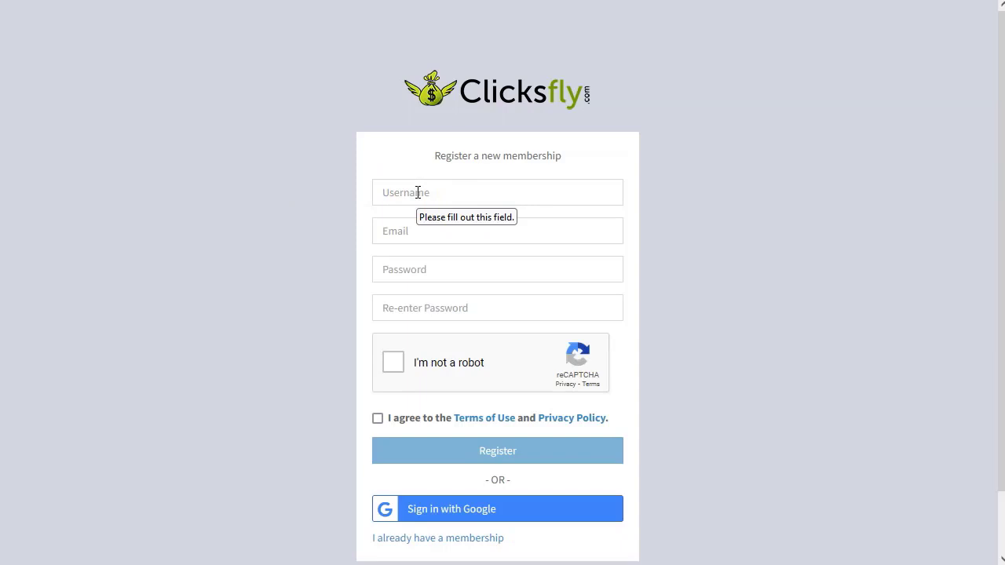
left_click(428, 230)
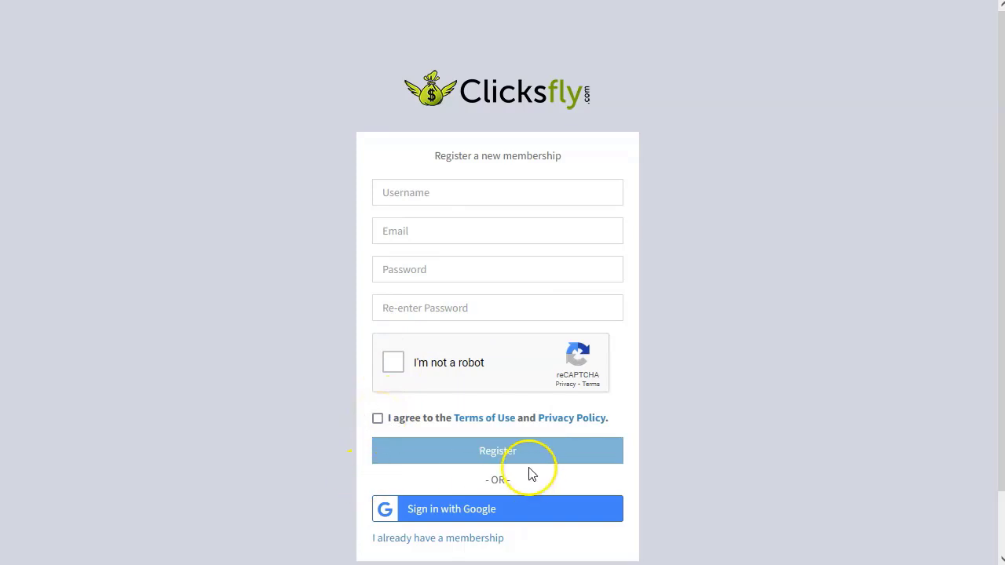
scroll(522, 451, "down", 1)
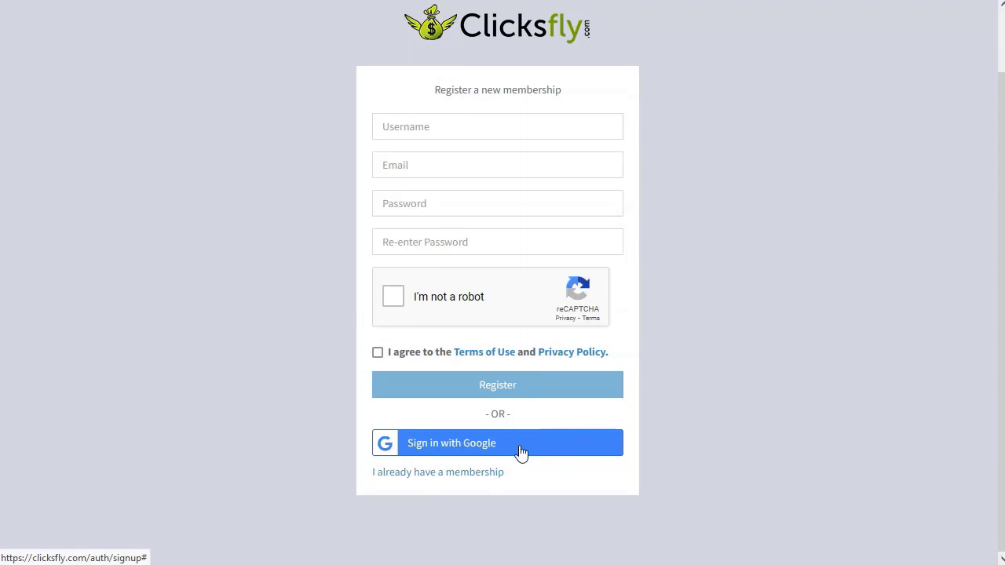
left_click(559, 318)
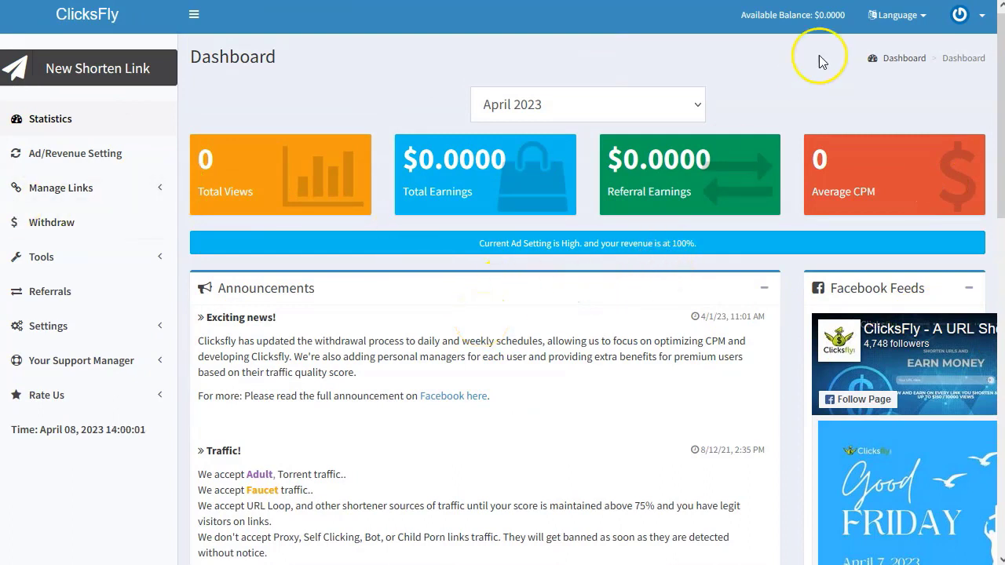
Switch the member dashboard's language to Spanish
left_click(923, 18)
left_click(886, 70)
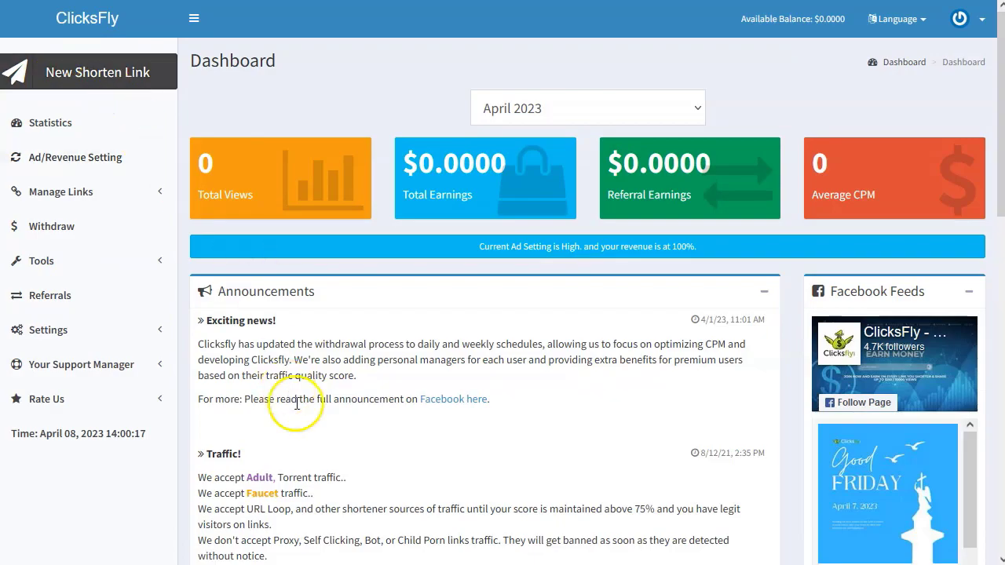
scroll(293, 403, "down", 1)
scroll(188, 283, "up", 1)
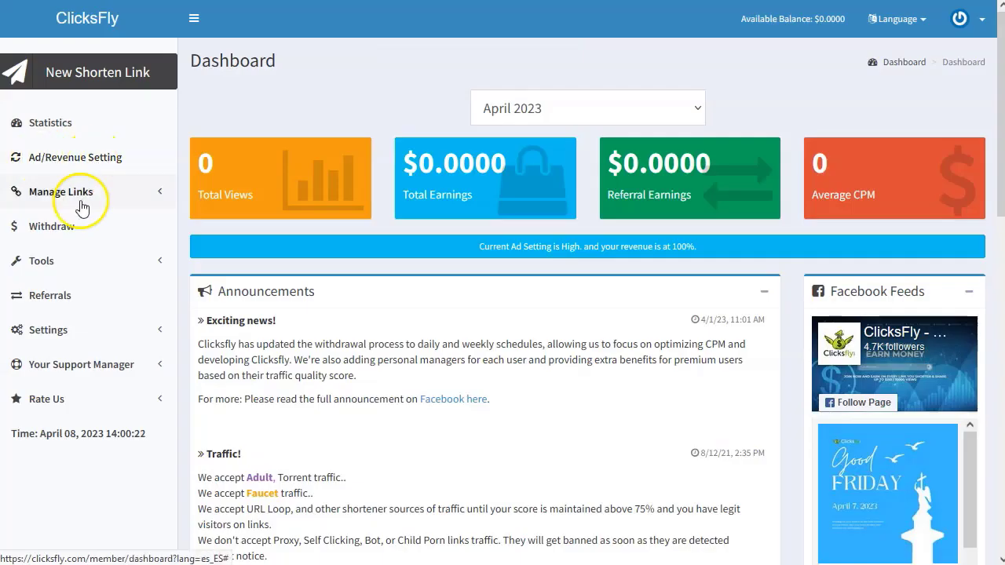
Open the withdrawal page and review its processing conditions and payment status explanations
left_click(161, 195)
left_click(92, 271)
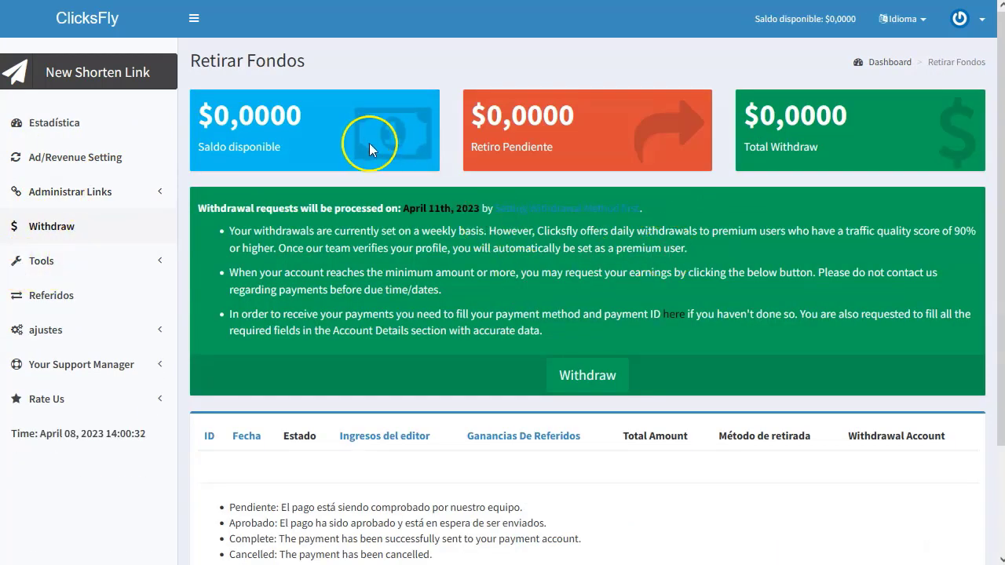
scroll(303, 333, "down", 3)
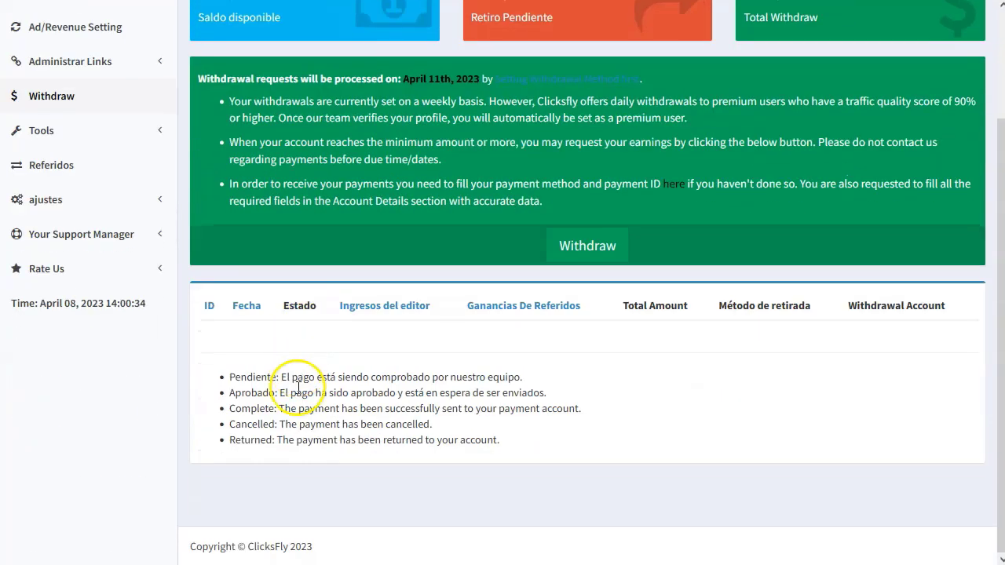
scroll(482, 175, "up", 3)
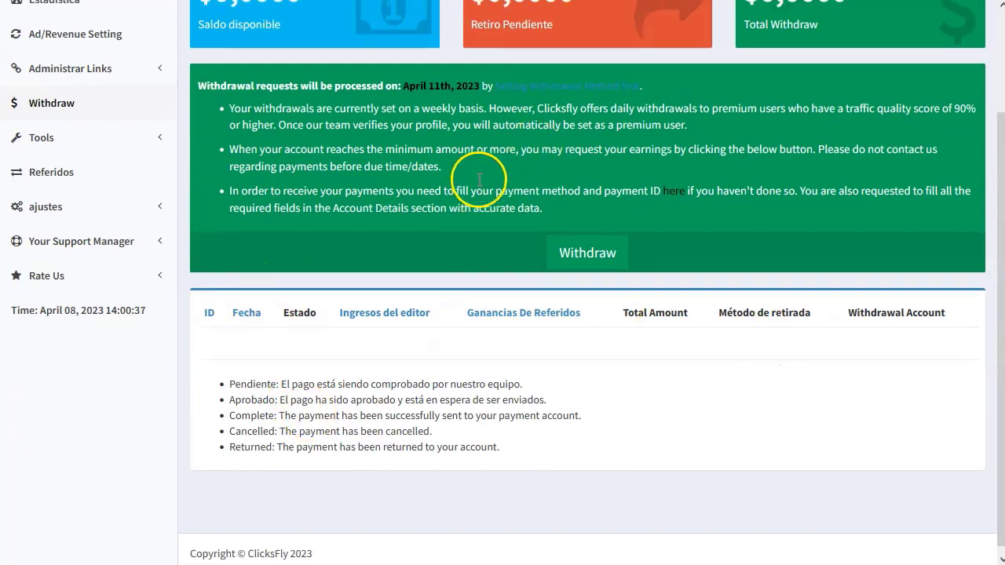
Look through the Quick Link, Mass Shrinker and Full Page Script tools, plus the account settings and rating options
left_click(35, 261)
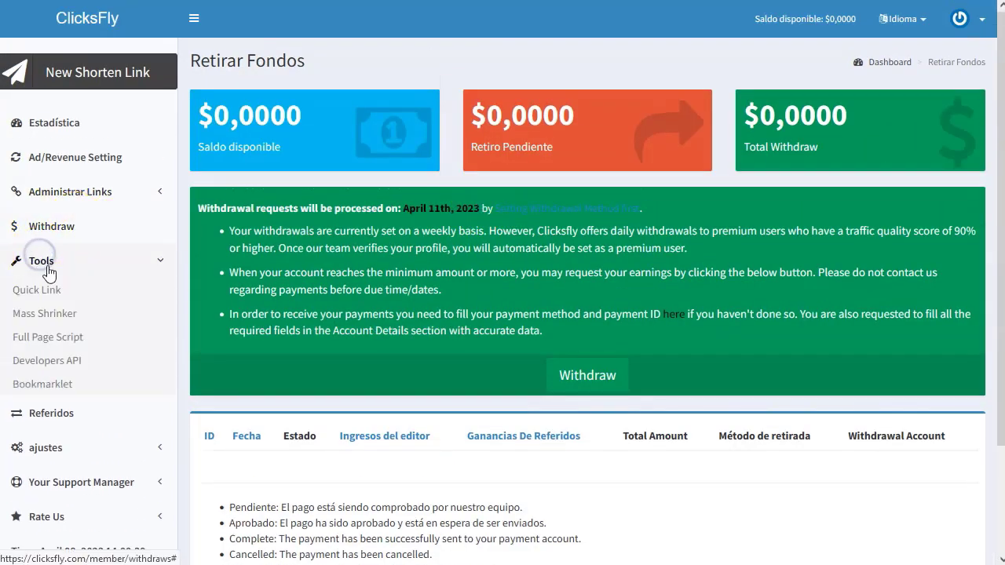
left_click(41, 292)
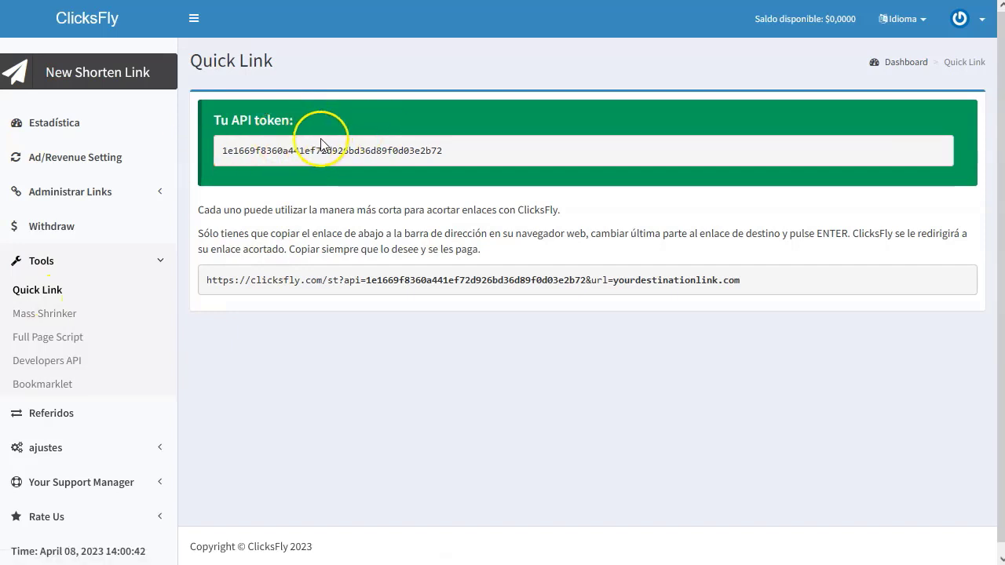
left_click(49, 314)
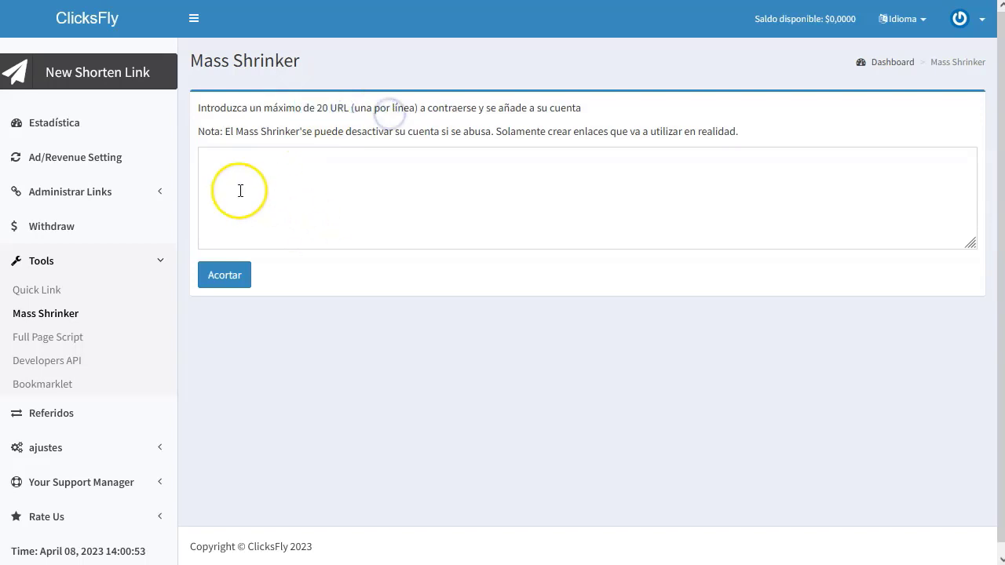
left_click(68, 346)
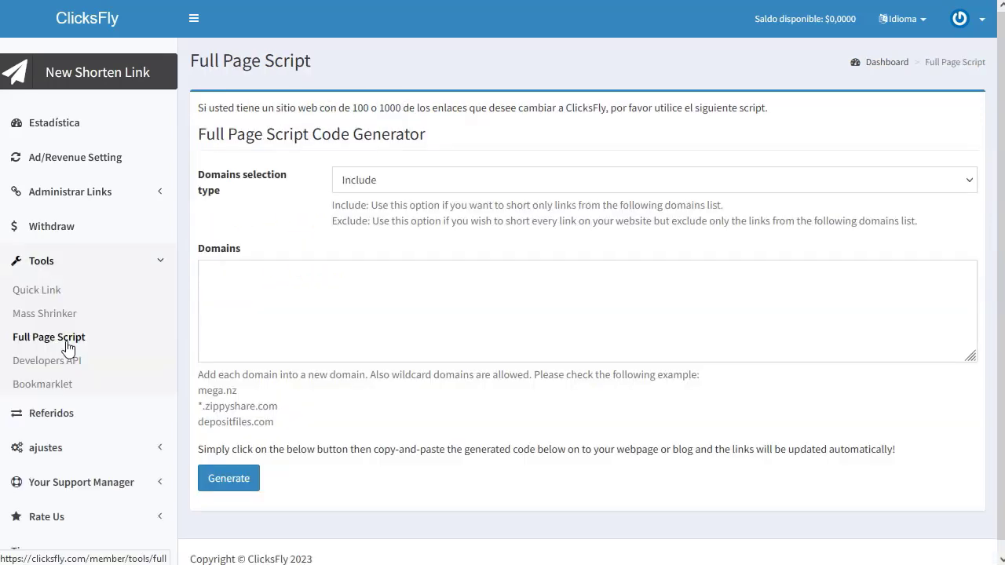
left_click(79, 444)
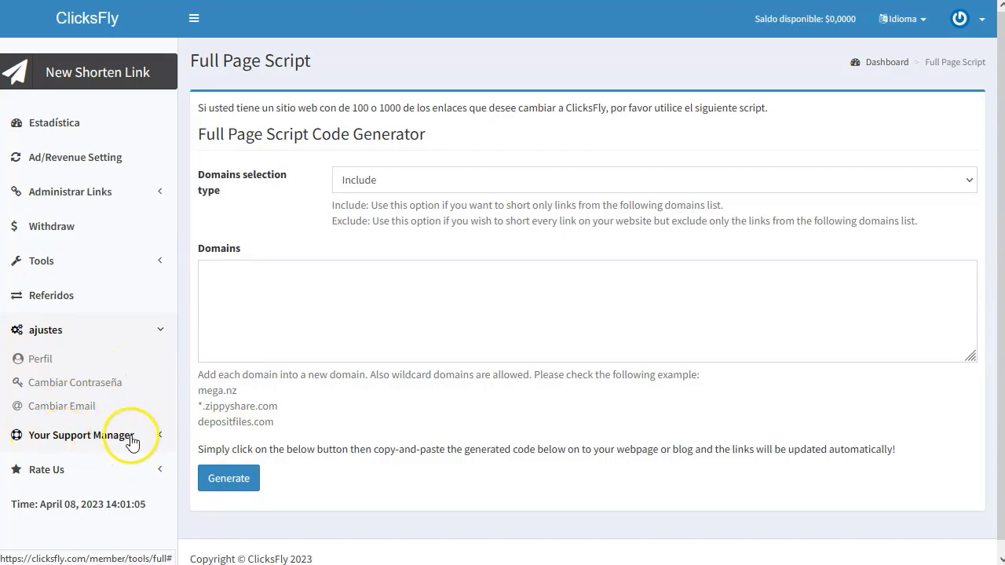
left_click(88, 471)
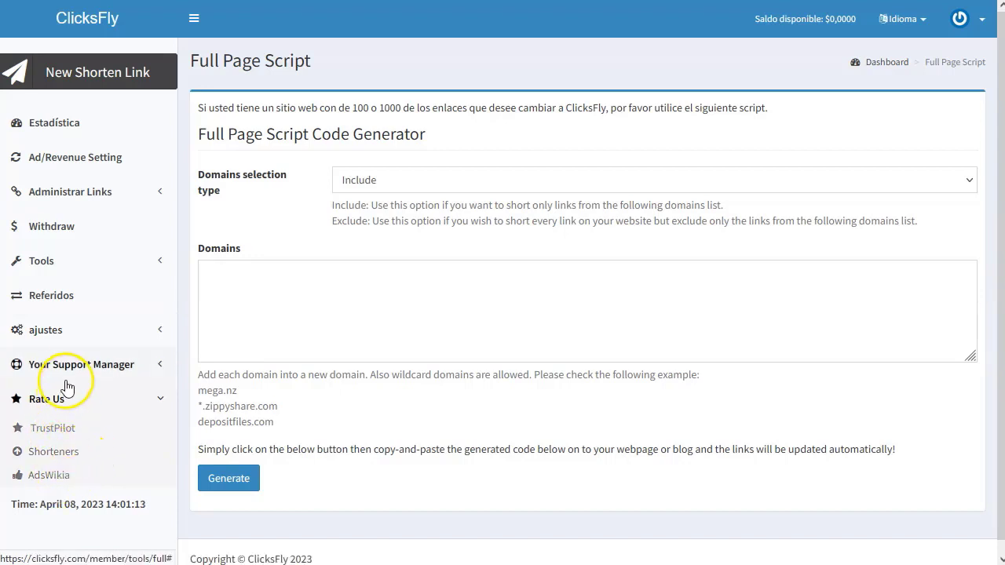
Open the new shortened-link form and make its destination URL field ready for entry
left_click(97, 78)
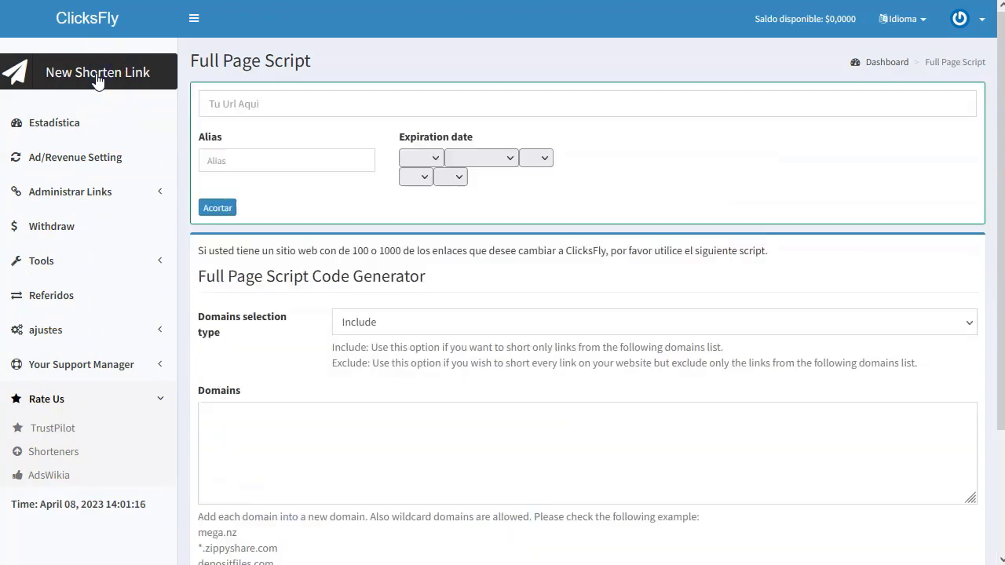
left_click(273, 97)
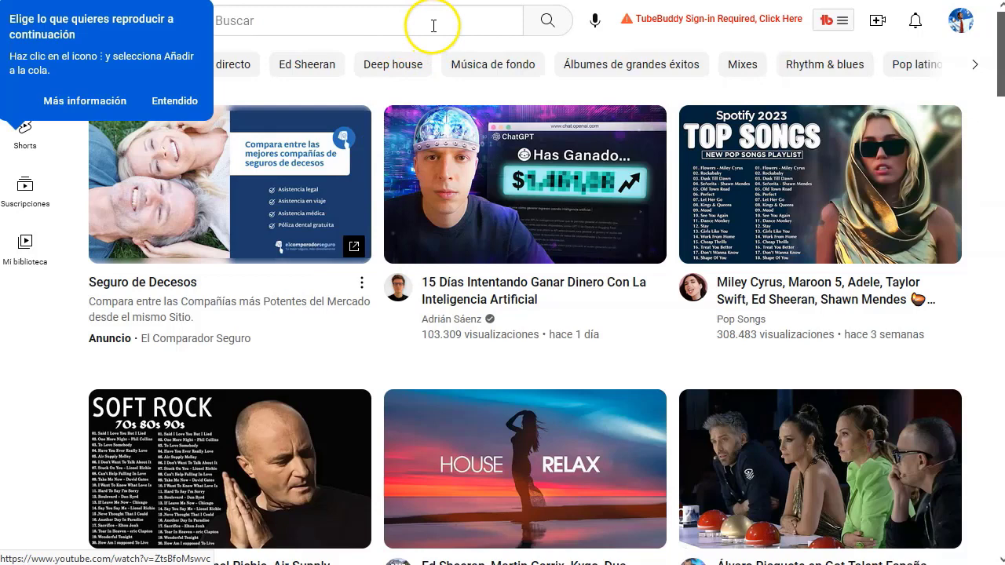
On YouTube, dismiss the playback queue tip and view the Shorts feed
left_click(50, 346)
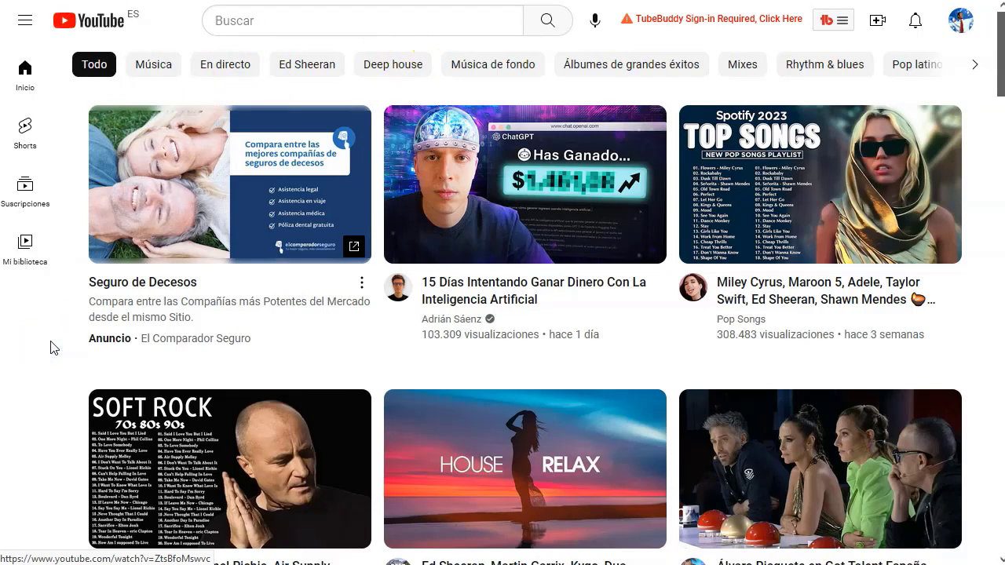
mouse_move(614, 220)
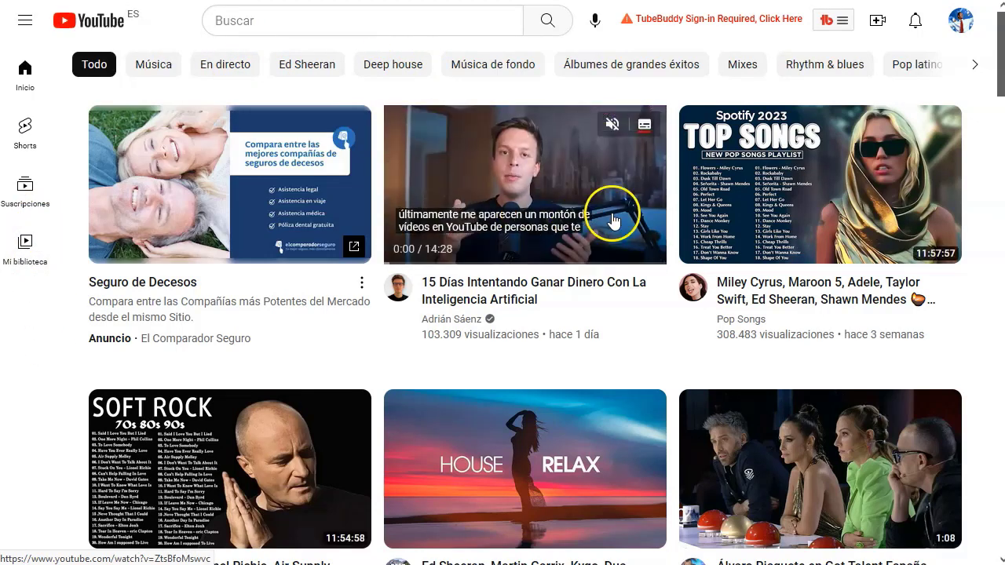
left_click(24, 135)
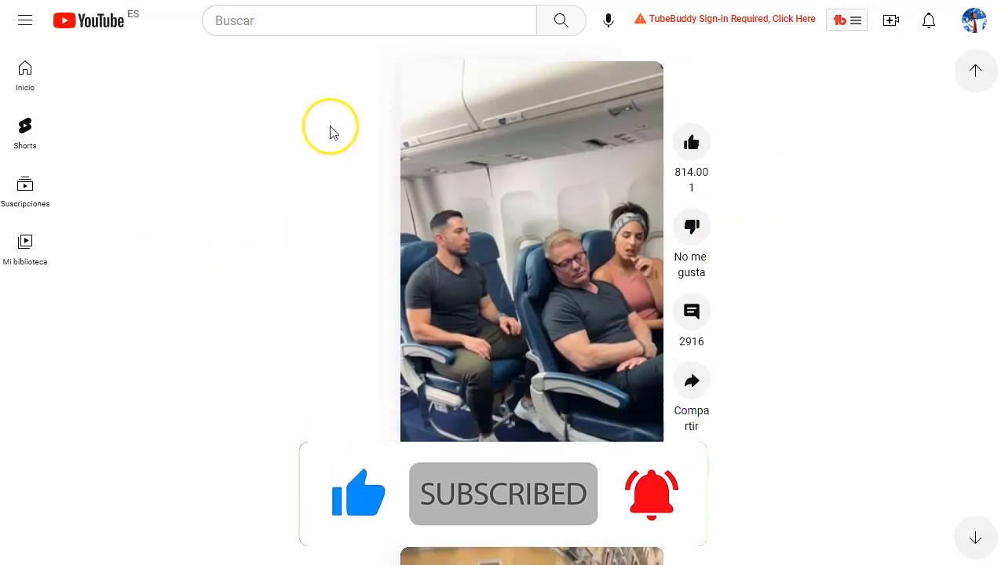
Search YouTube for "minecraft"
left_click(285, 27)
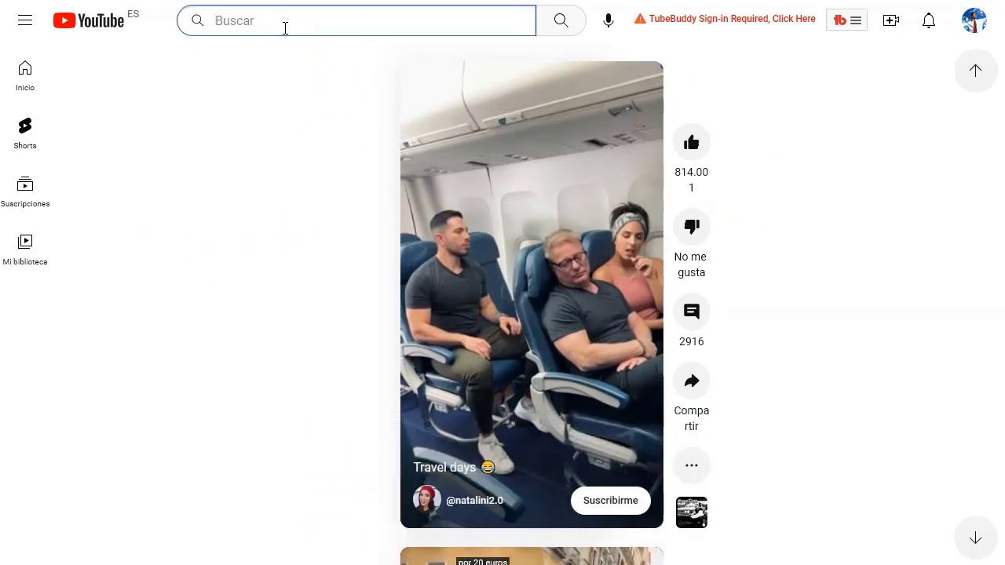
type("minecraf")
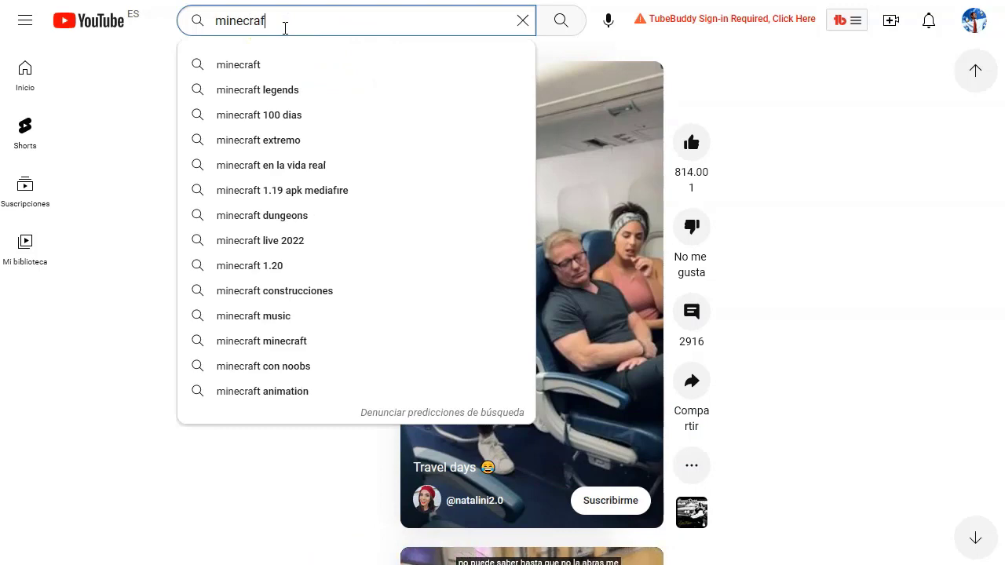
type("t")
key("Escape")
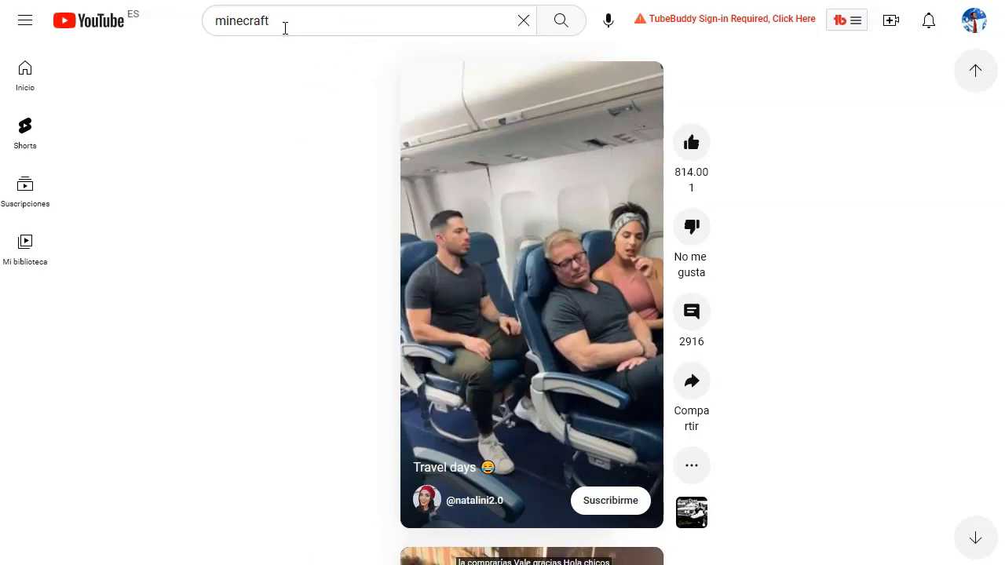
key("Return")
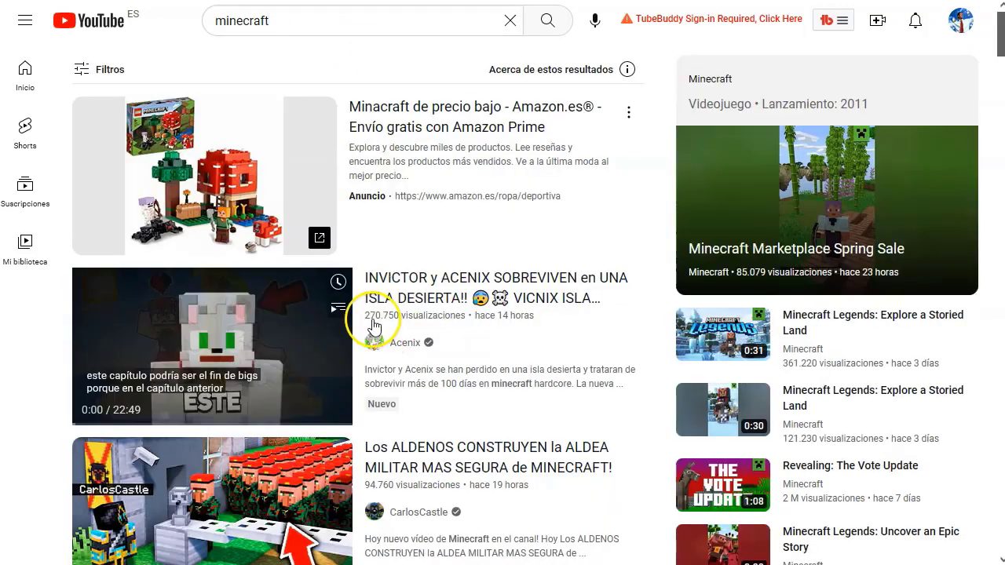
Examine the view counts and upload dates of the Minecraft videos in the search results, returning to the first ones
scroll(374, 314, "down", 3)
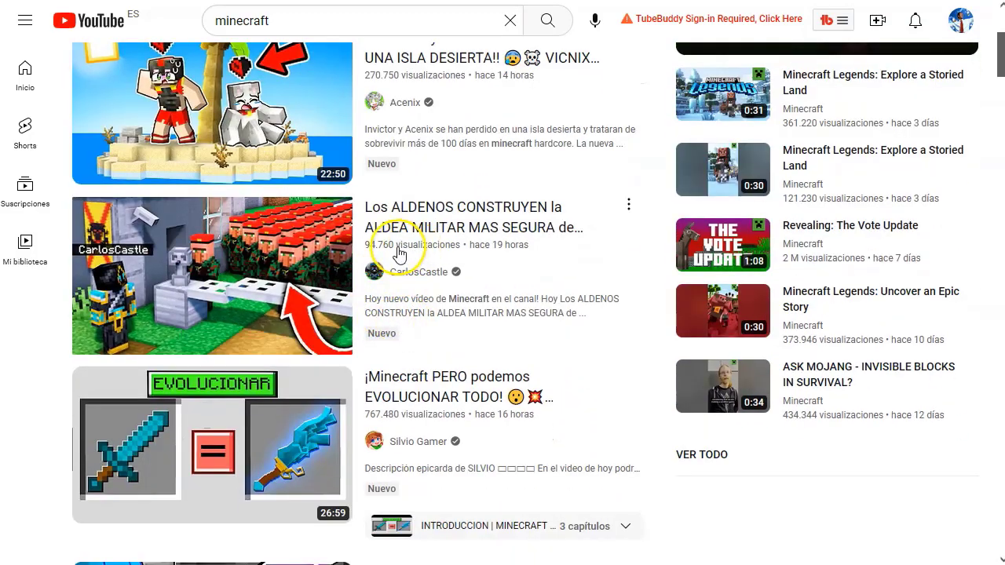
scroll(421, 344, "down", 2)
mouse_move(397, 261)
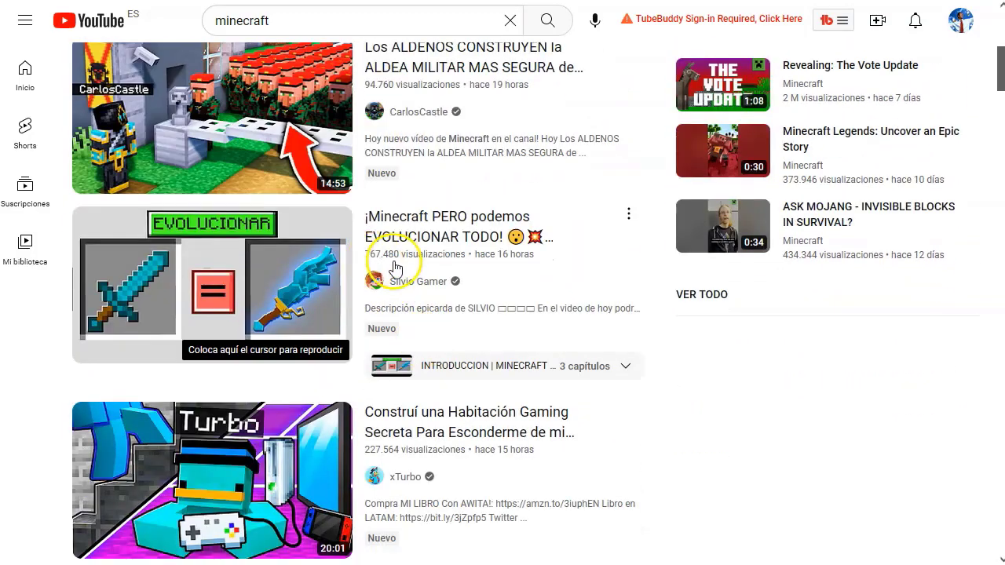
scroll(399, 259, "down", 2)
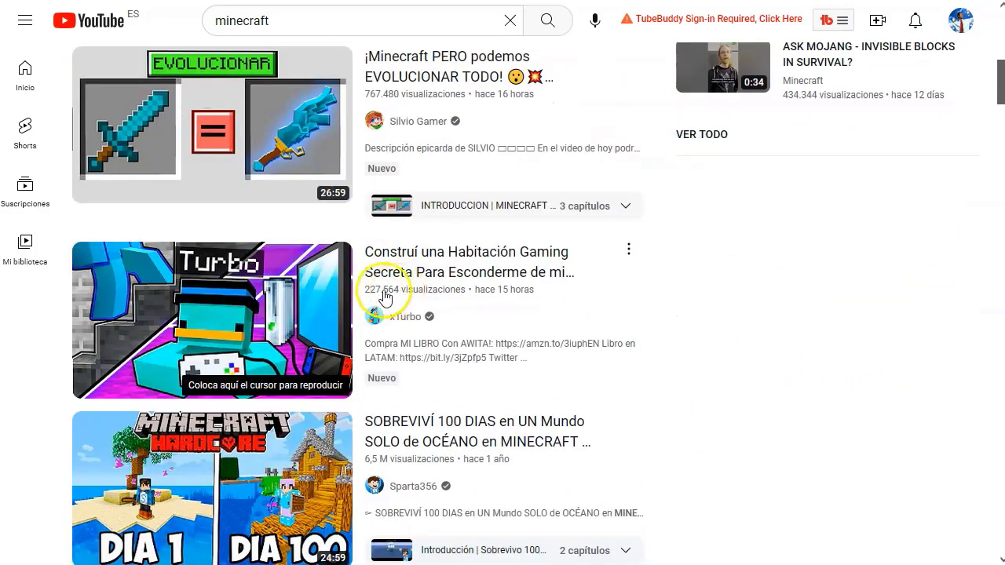
scroll(393, 299, "down", 2)
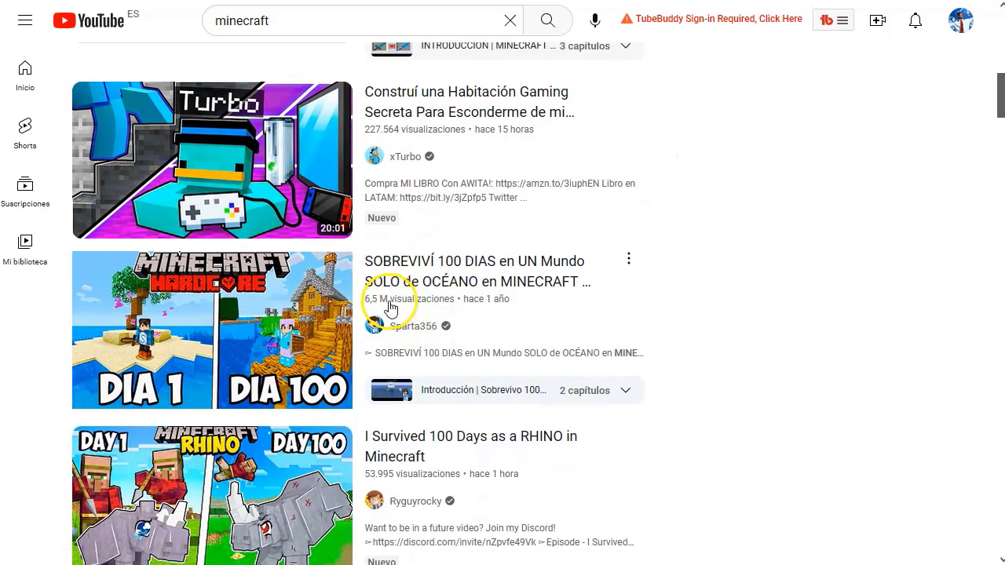
mouse_move(398, 308)
scroll(407, 308, "down", 1)
scroll(405, 308, "down", 2)
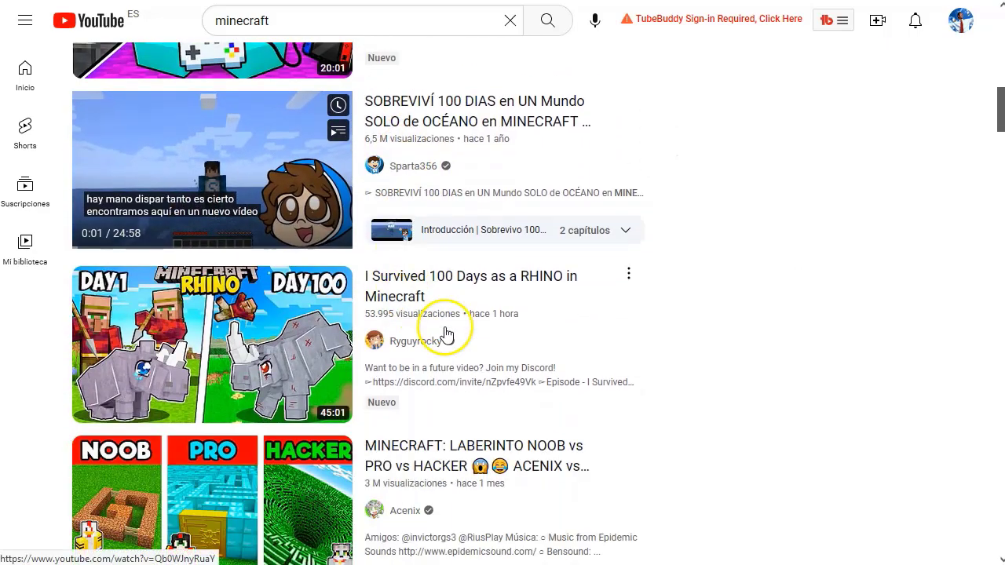
scroll(440, 330, "up", 10)
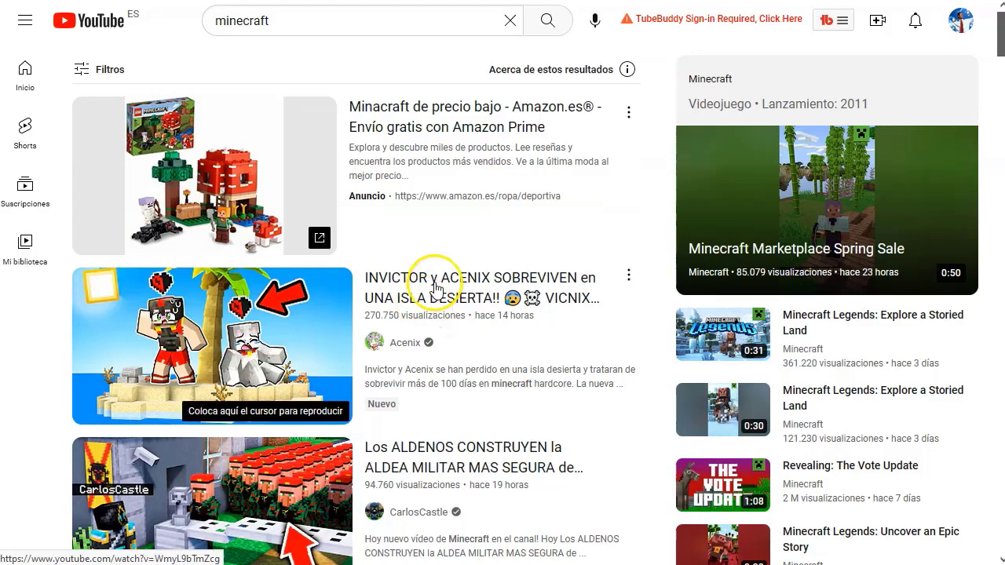
Sort the Minecraft search results by number of views and look over the most-viewed videos and Shorts
left_click(101, 67)
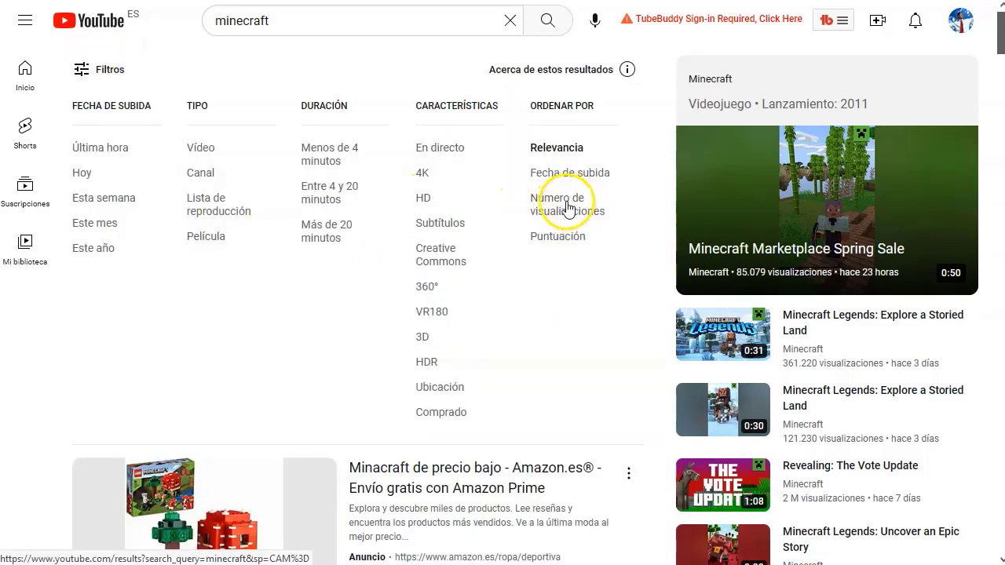
left_click(563, 209)
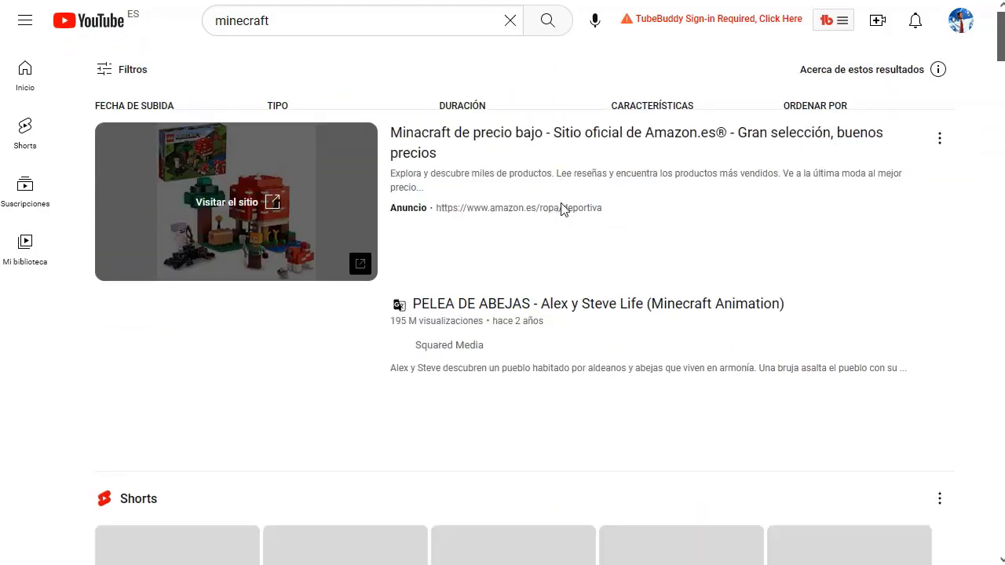
scroll(105, 314, "down", 7)
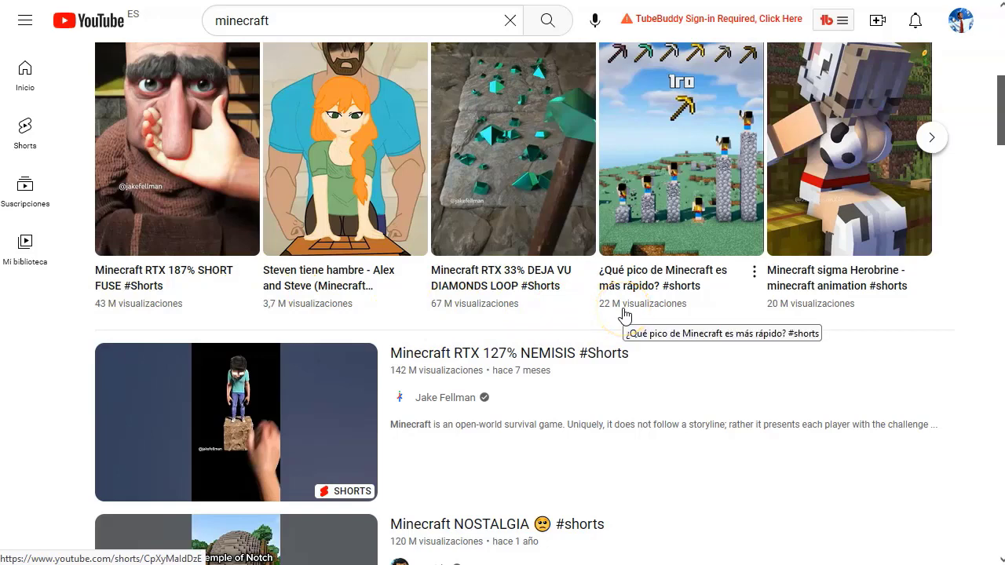
mouse_move(573, 377)
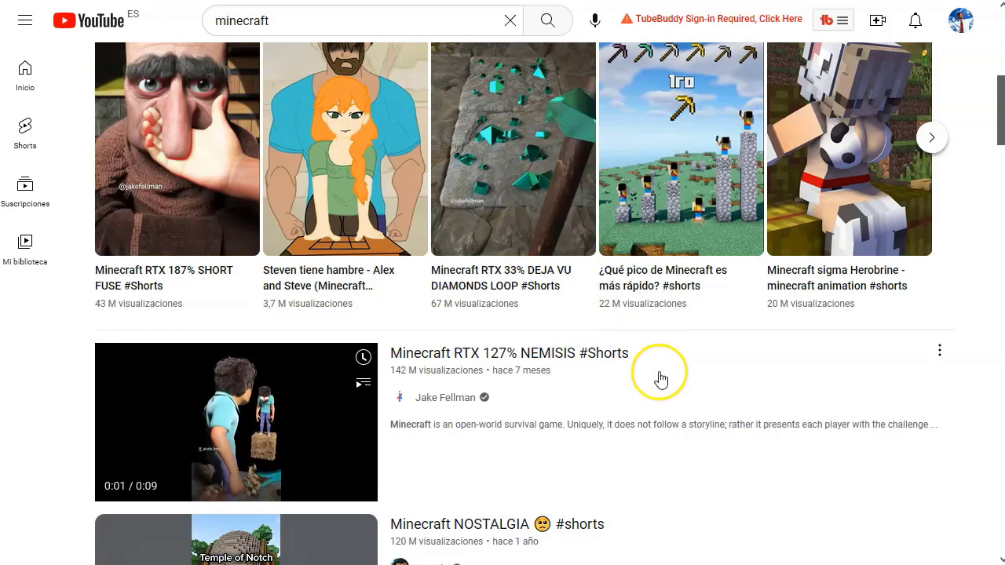
scroll(680, 373, "down", 2)
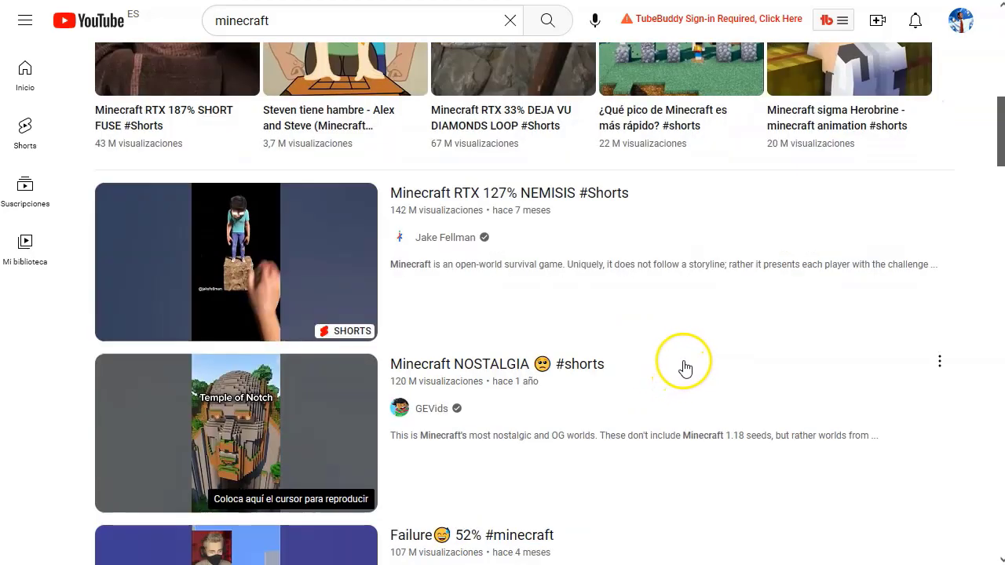
mouse_move(686, 369)
scroll(684, 369, "up", 4)
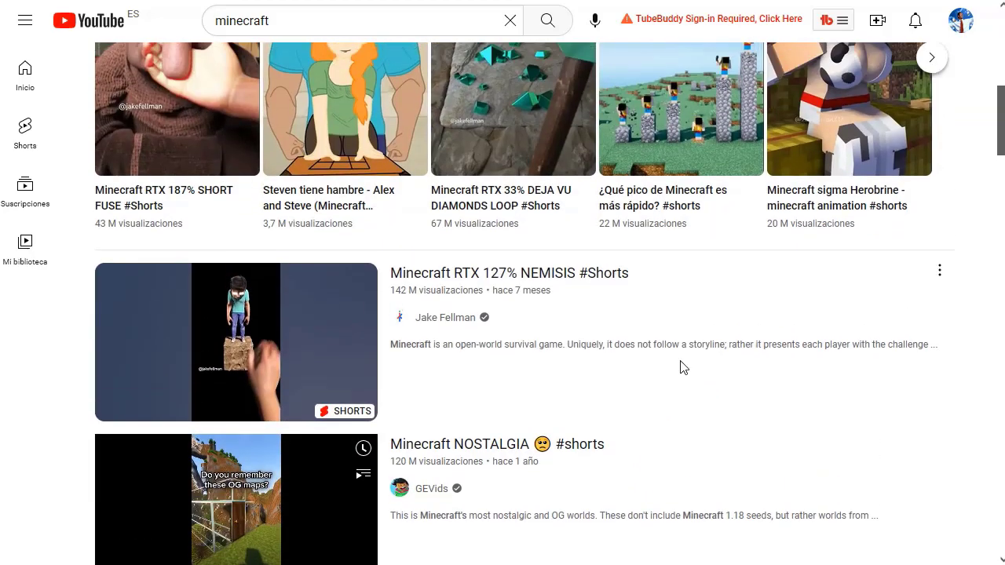
scroll(834, 328, "down", 1)
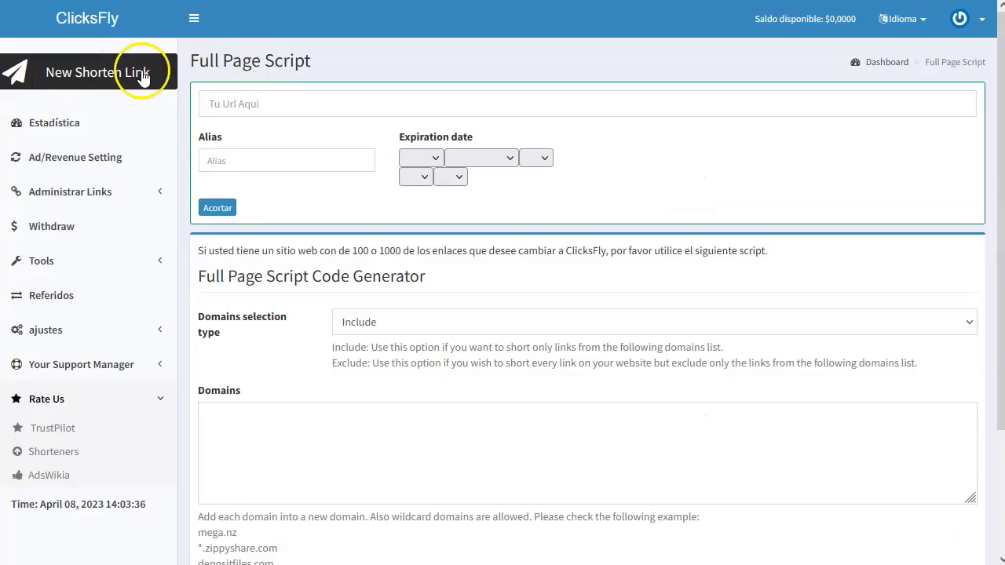
left_click(284, 102)
type("https://www.youtube.com/shorts/l4GXk18GV70")
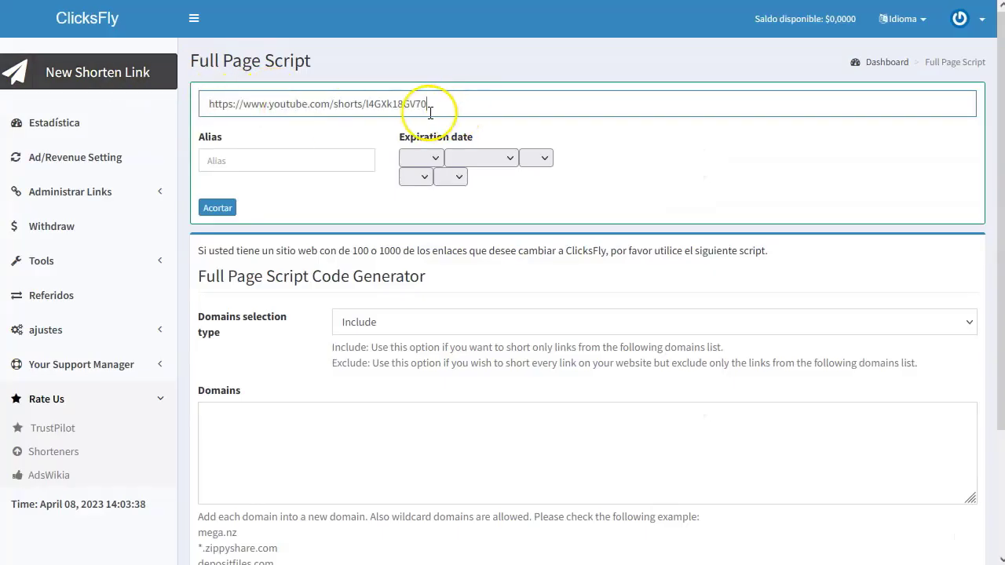
left_click(311, 161)
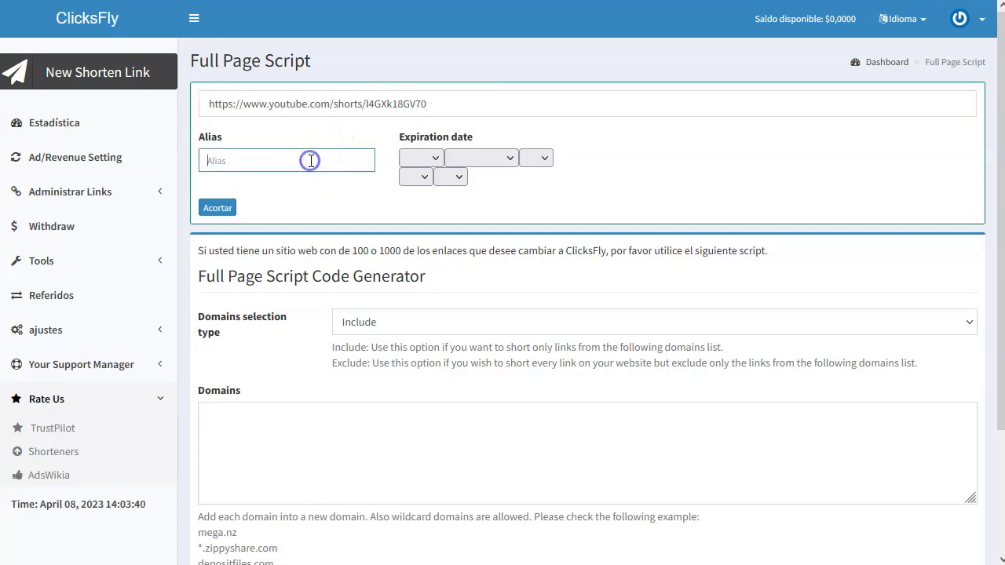
type("minecraft")
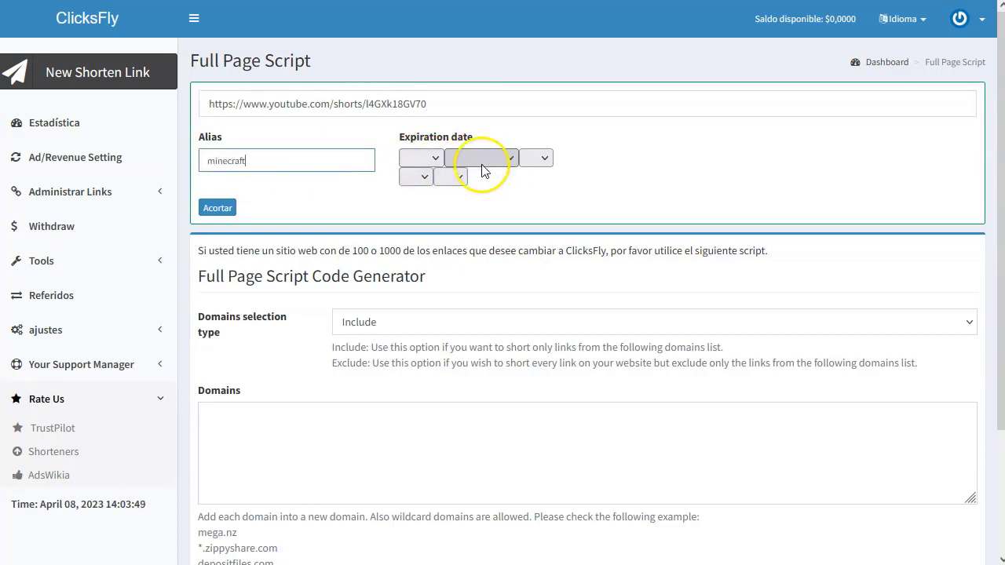
Check the available expiration years without choosing one and read the Full Page Script Code Generator section
left_click(429, 159)
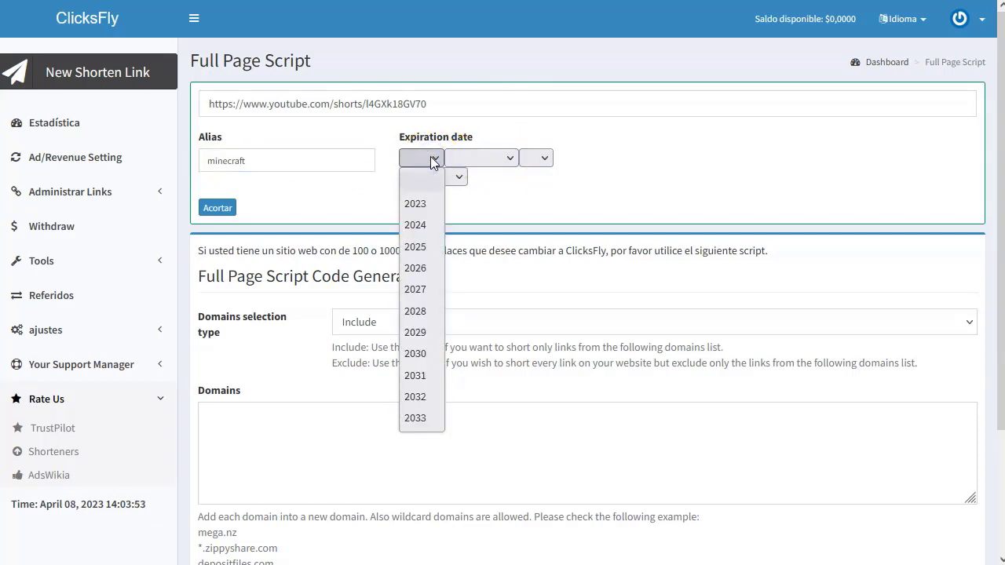
left_click(432, 161)
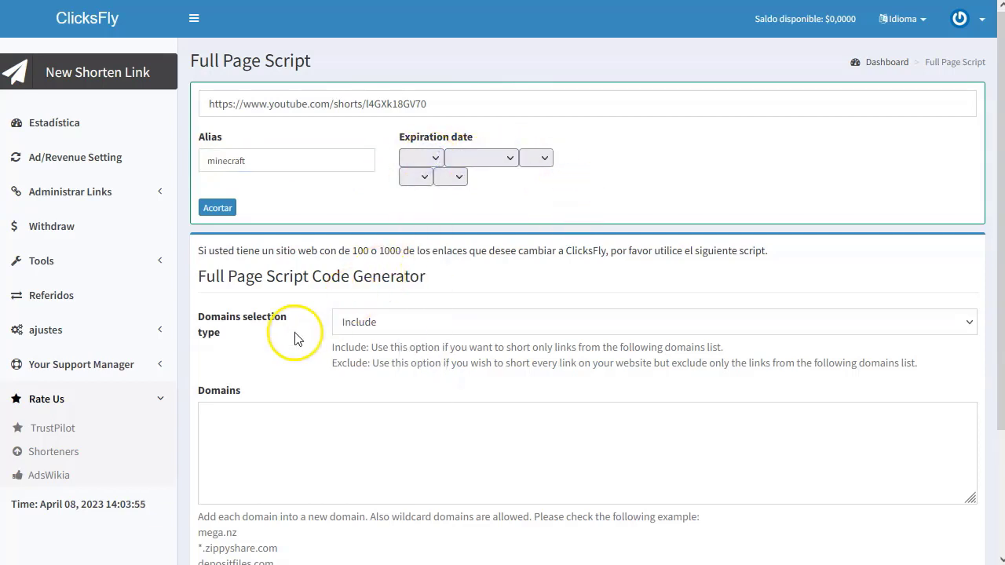
scroll(295, 338, "down", 2)
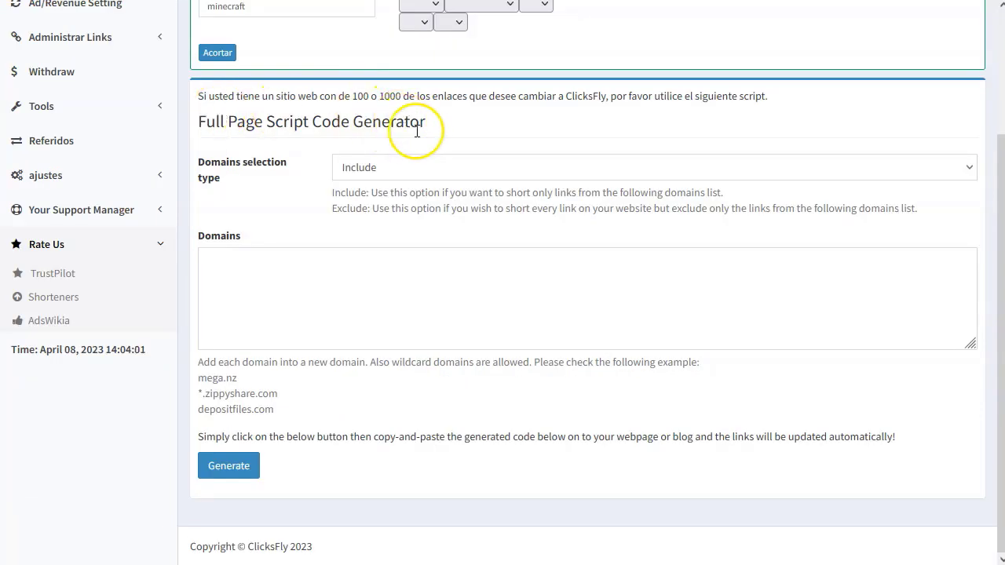
left_click_drag(275, 96, 426, 96)
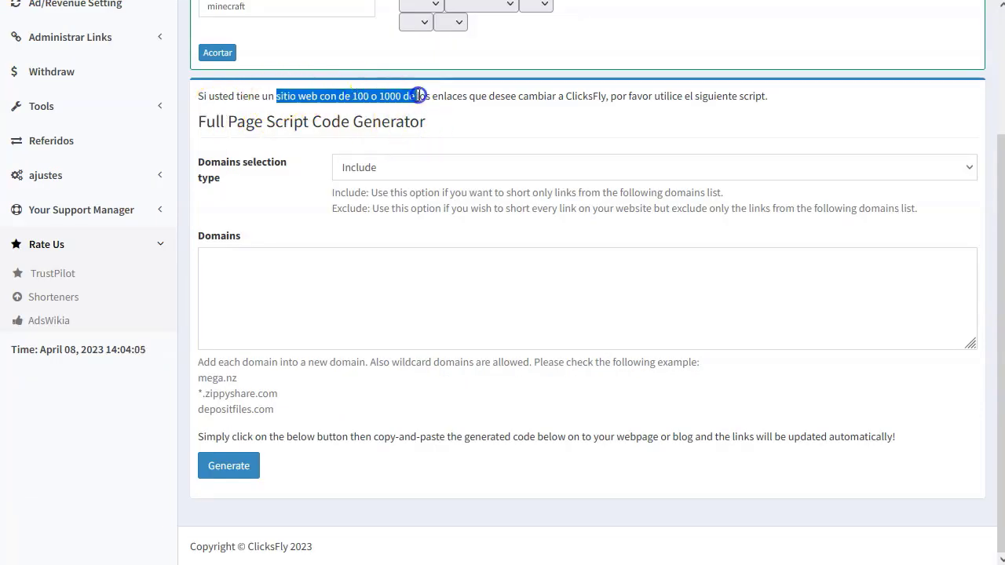
left_click(432, 98)
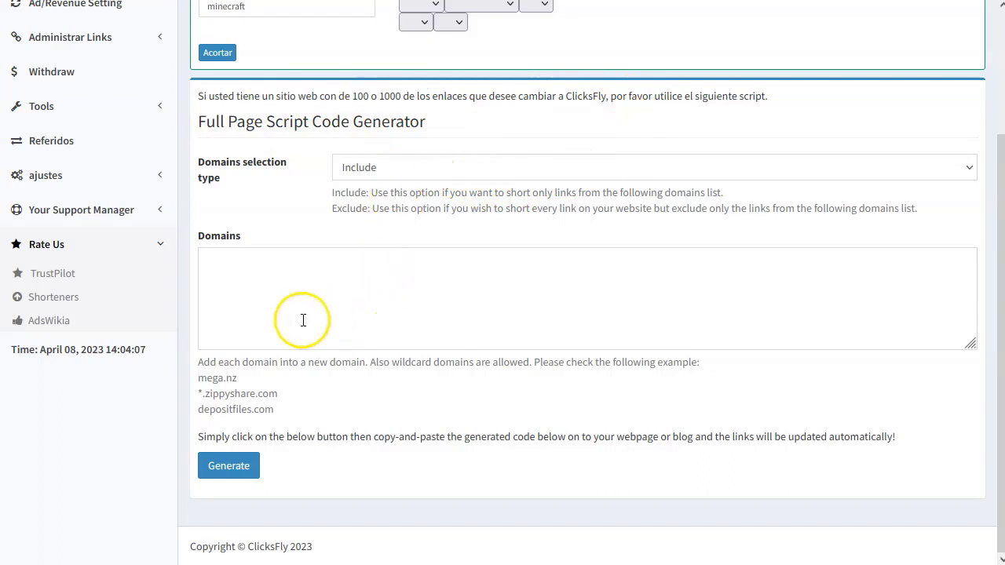
scroll(300, 321, "up", 2)
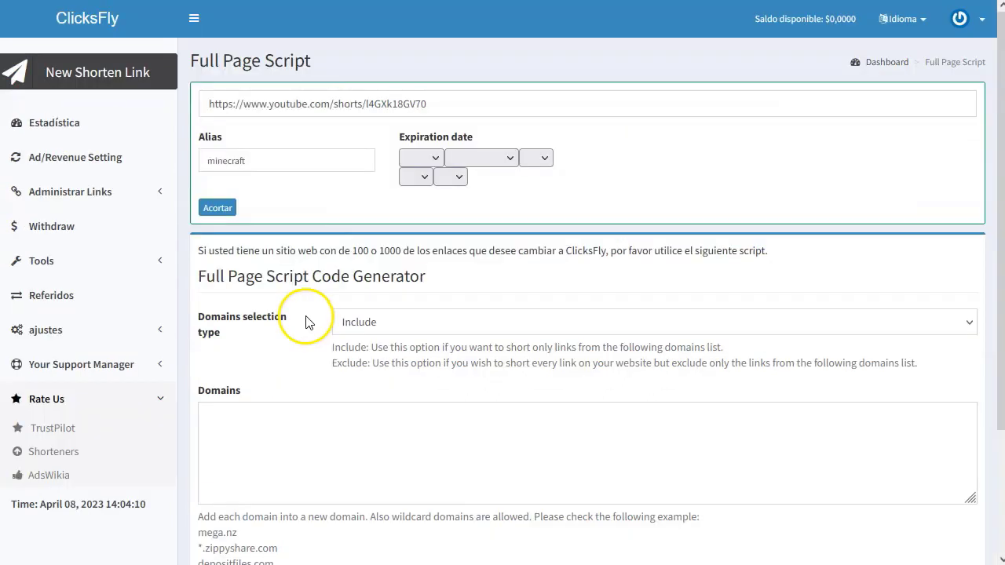
Try to shorten the YouTube link with the existing alias, and shorten it using the alias "minecraft987"
left_click(219, 209)
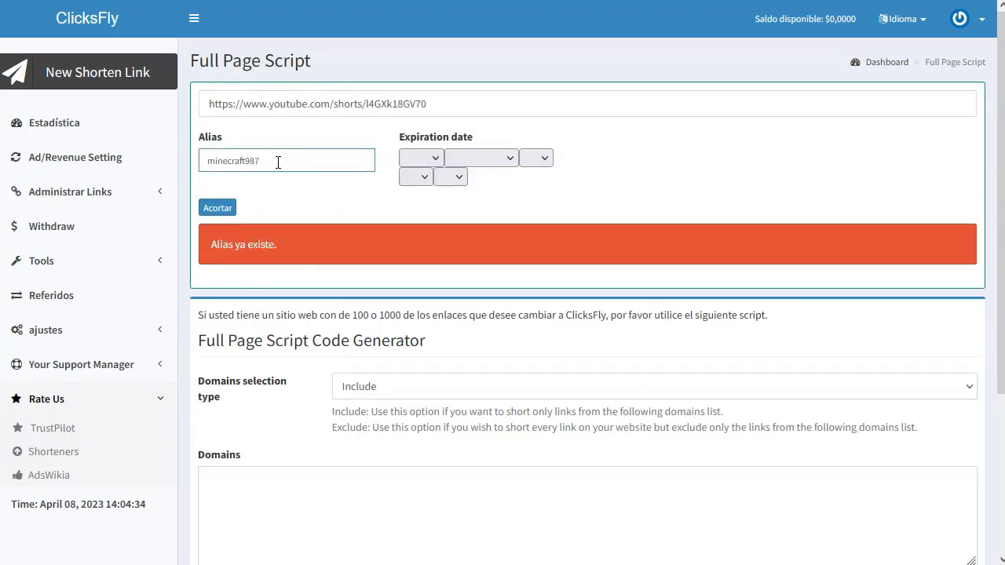
left_click(209, 210)
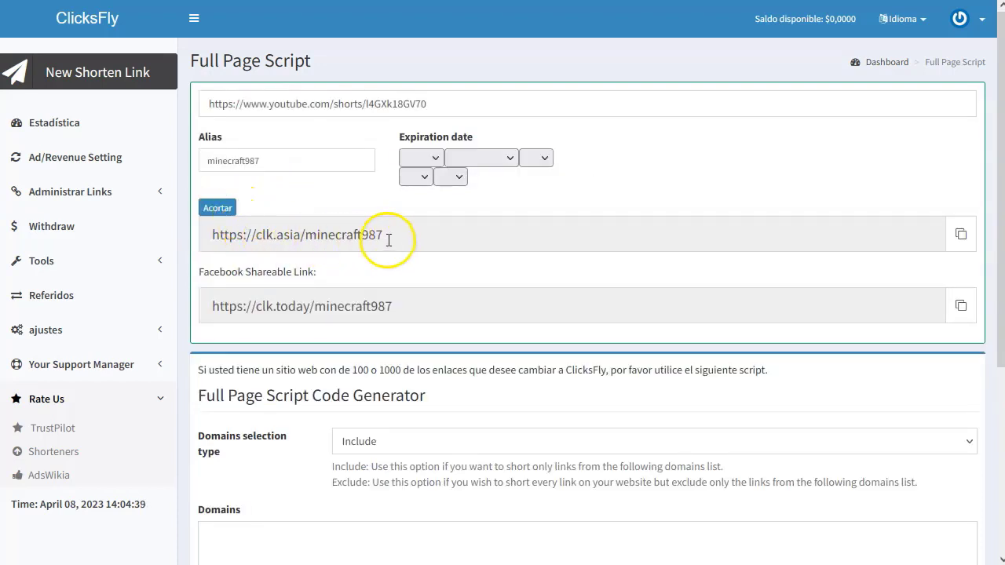
left_click_drag(212, 234, 388, 236)
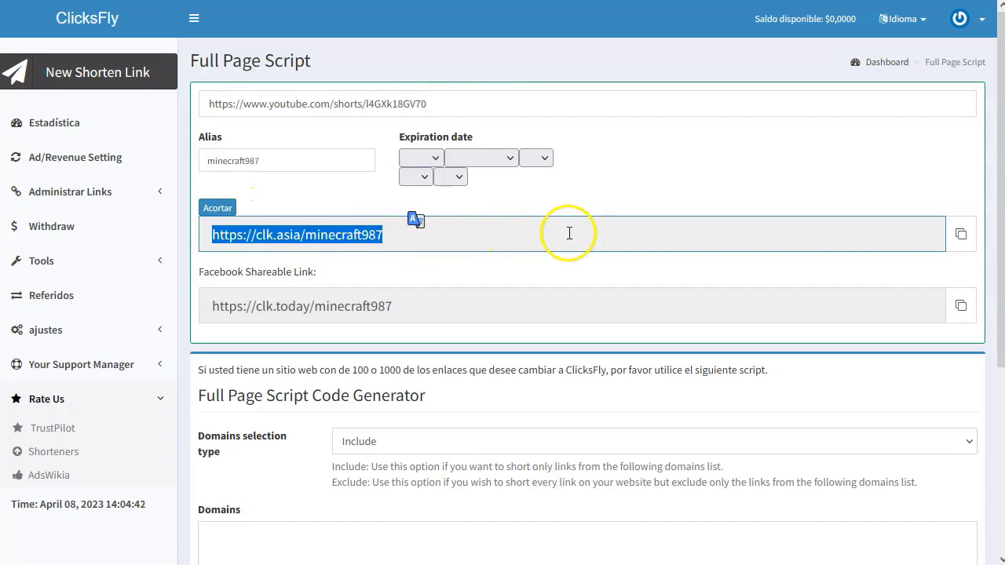
left_click_drag(195, 271, 321, 275)
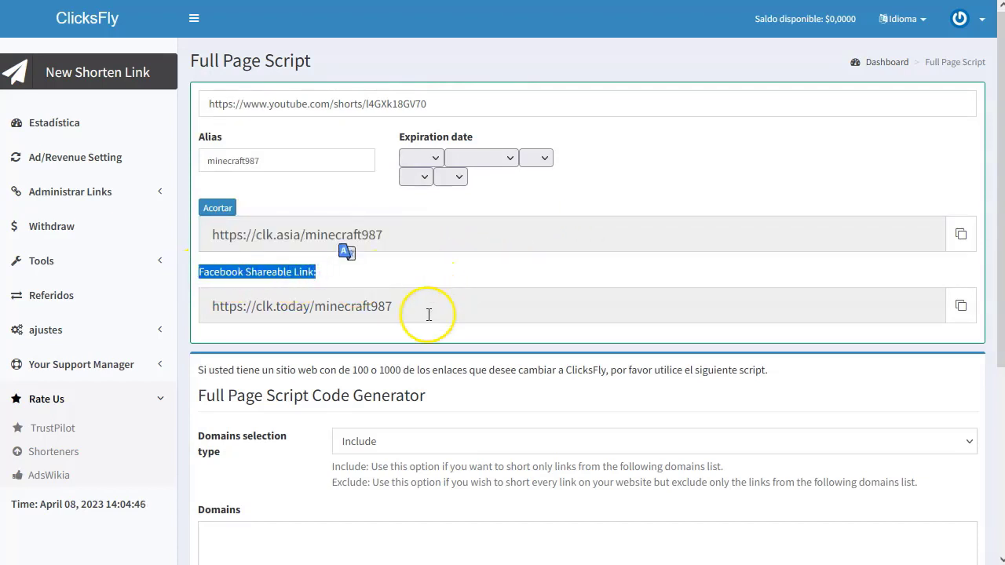
left_click(340, 305)
key("ctrl+c")
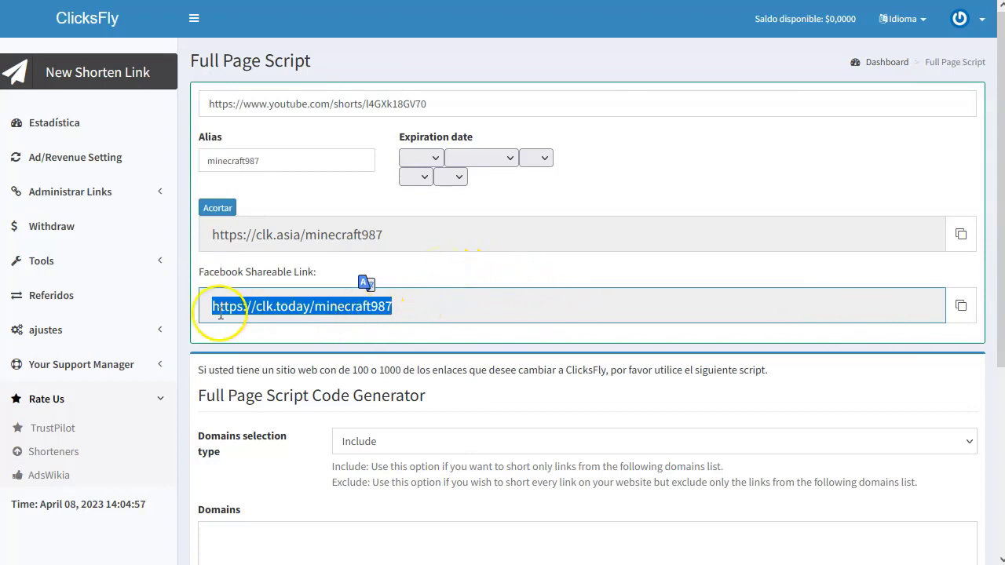
left_click(916, 322)
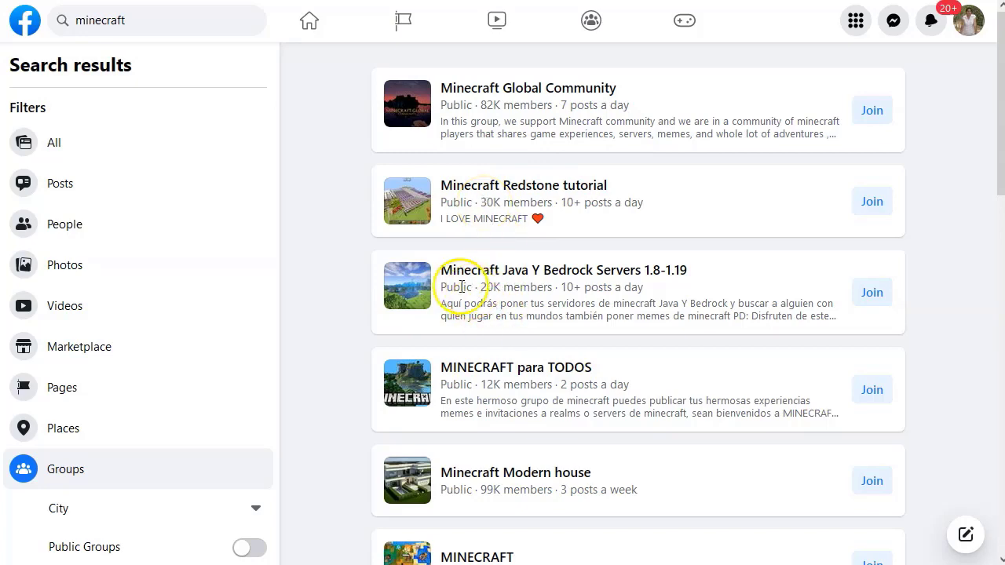
On Facebook, examine the privacy, member counts and posting frequency of the groups found for "minecraft"
scroll(496, 308, "down", 2)
scroll(486, 306, "down", 2)
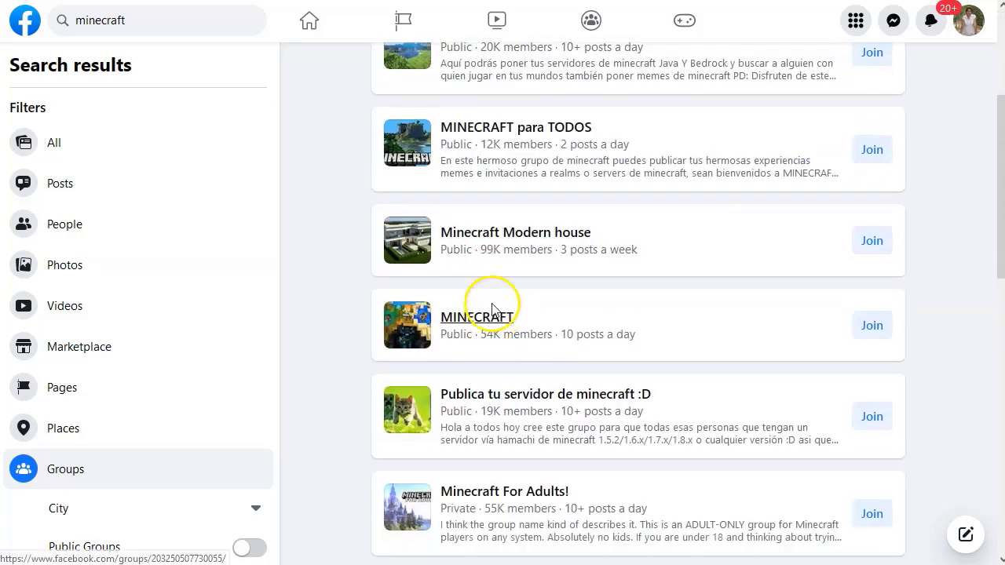
scroll(498, 256, "down", 1)
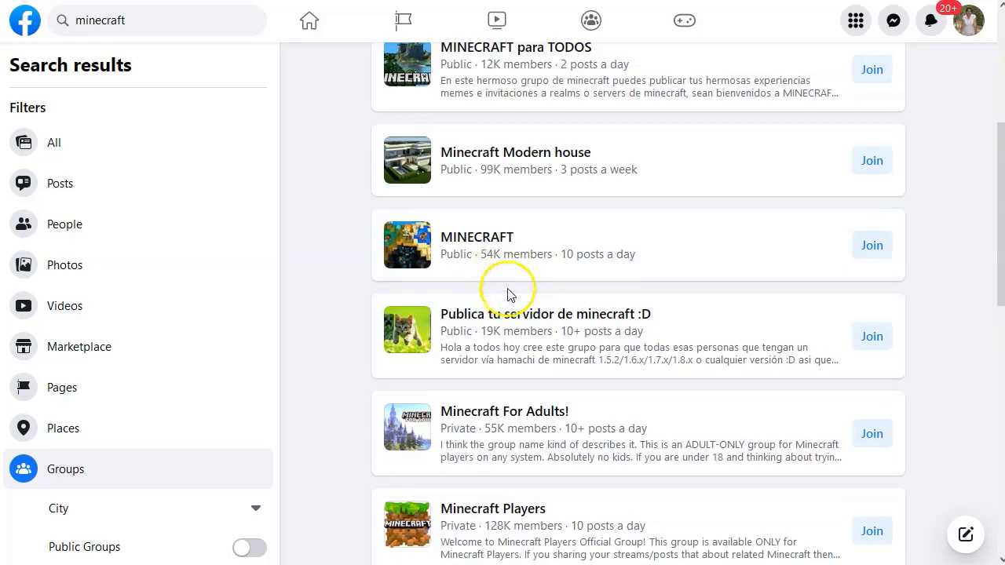
scroll(691, 305, "up", 1)
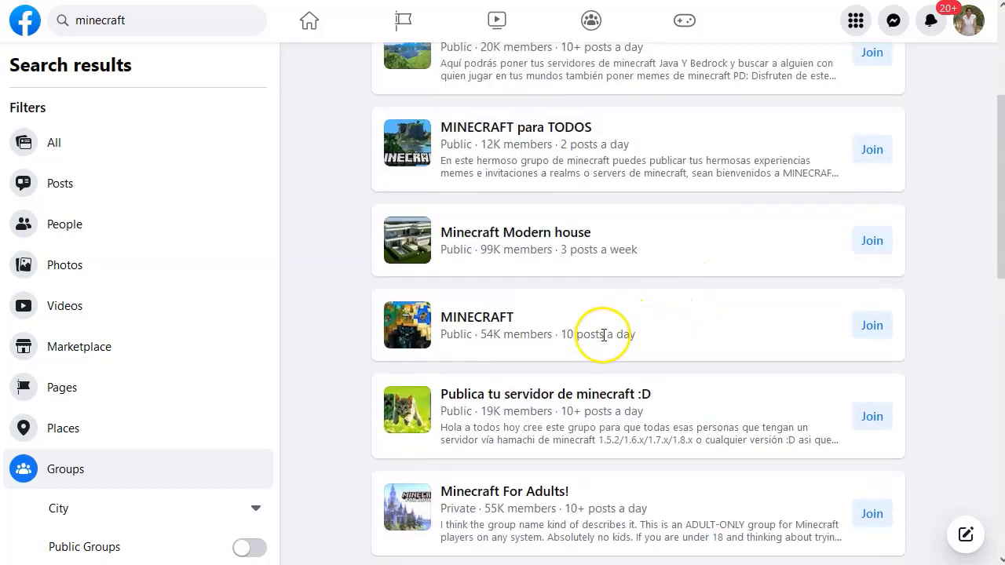
scroll(616, 275, "up", 2)
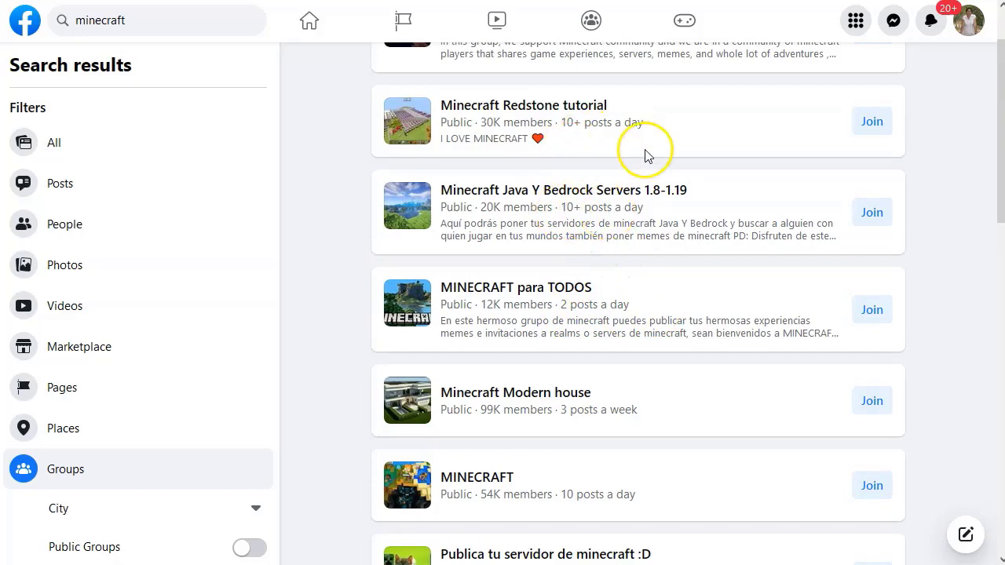
scroll(565, 267, "up", 1)
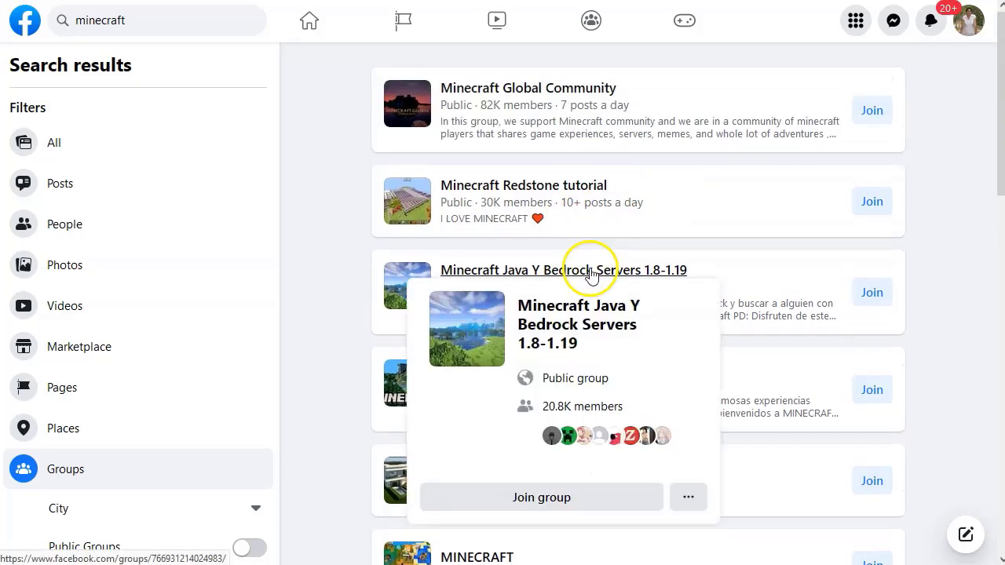
scroll(725, 354, "down", 6)
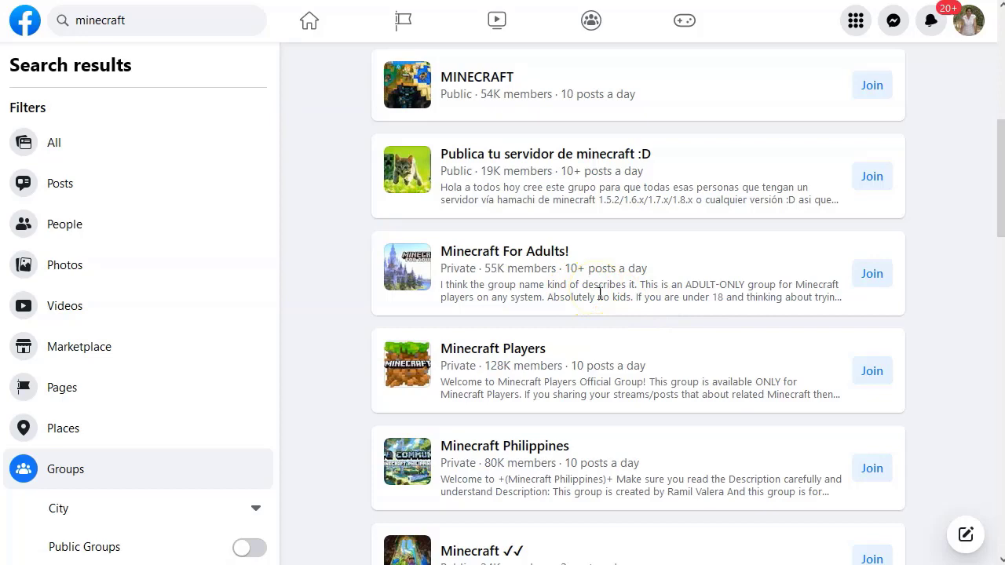
Join the public Facebook group "Minecraft ✓✓" and open its page
scroll(602, 315, "down", 2)
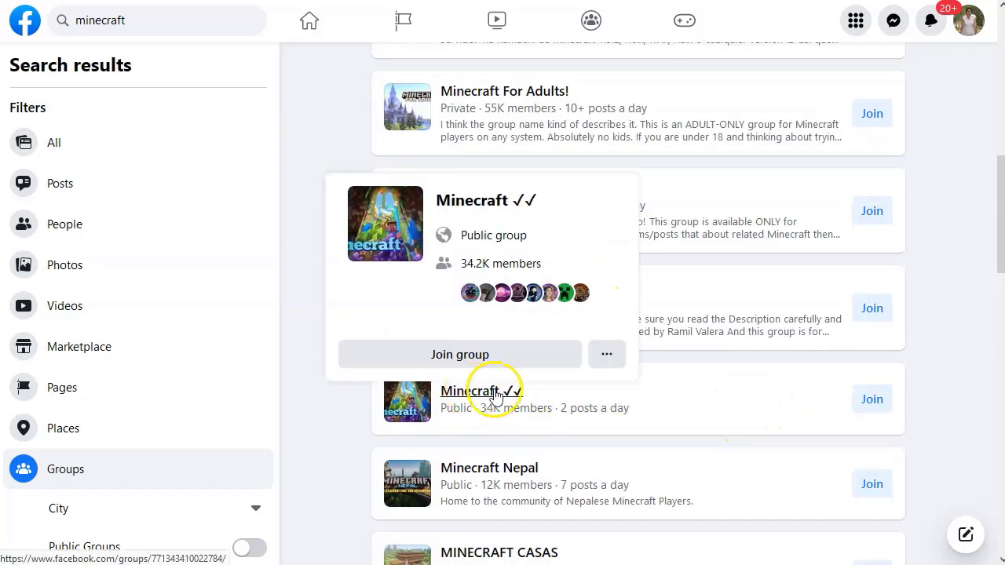
left_click(873, 400)
left_click(873, 401)
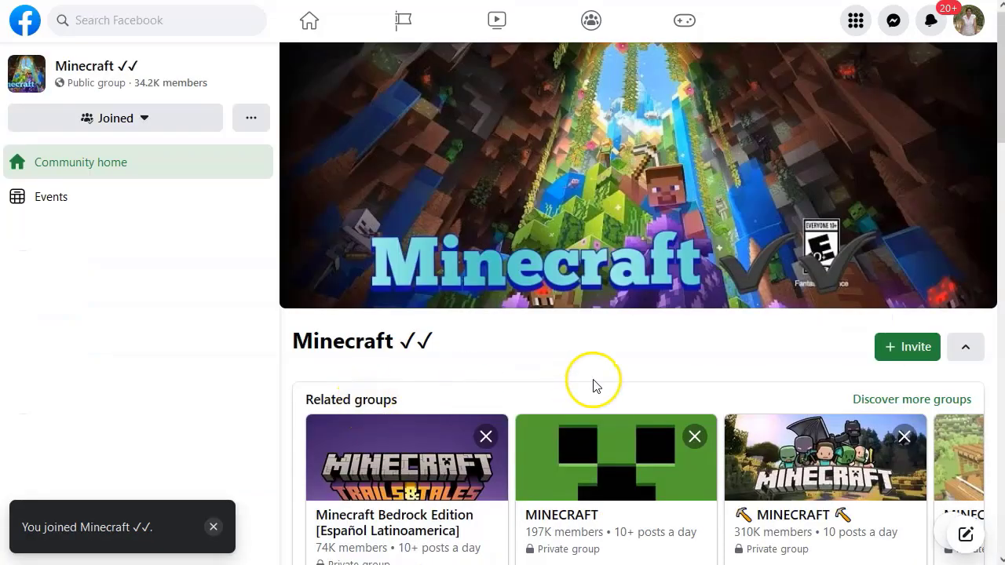
scroll(467, 329, "down", 7)
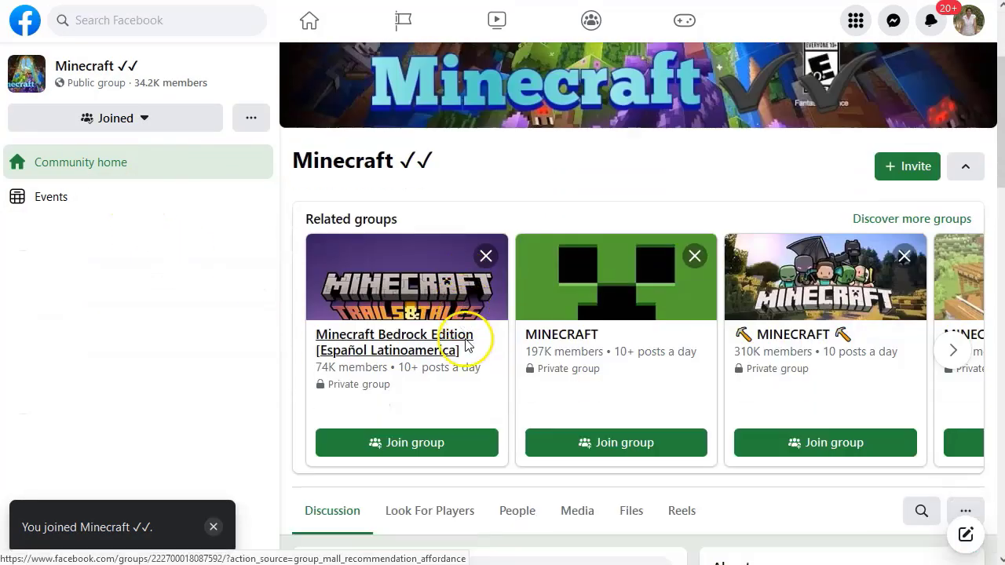
left_click(437, 267)
key("ctrl+v")
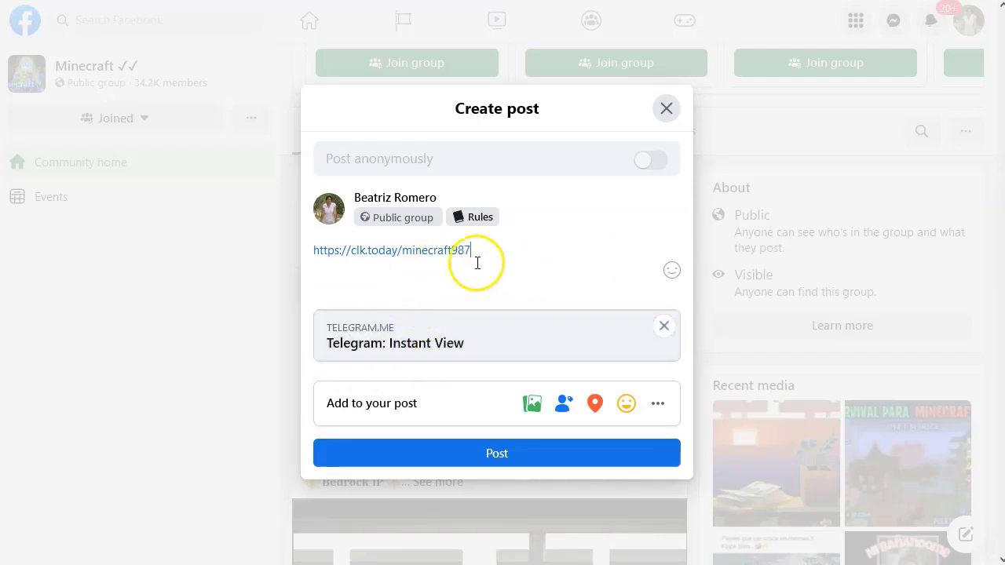
left_click(495, 456)
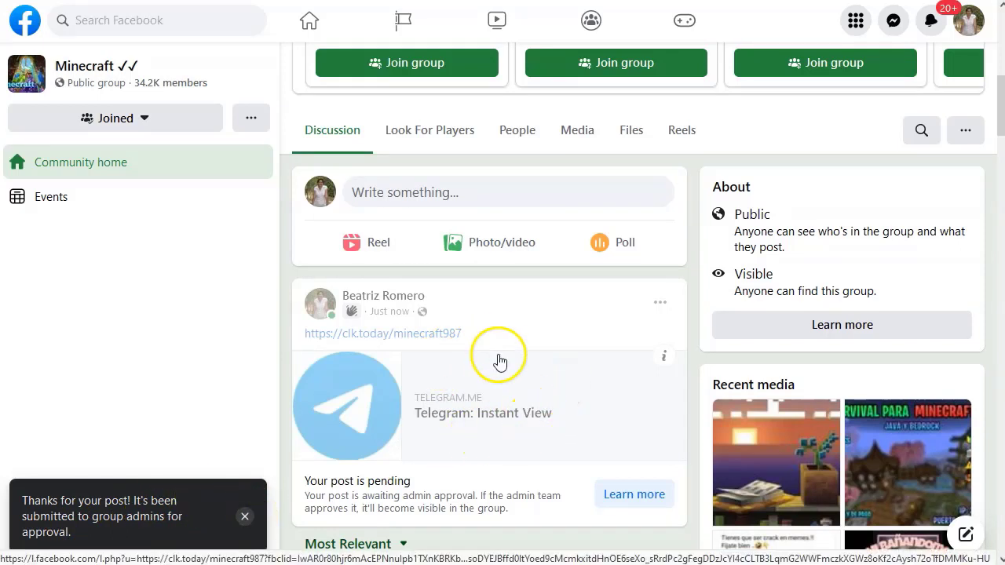
left_click(245, 517)
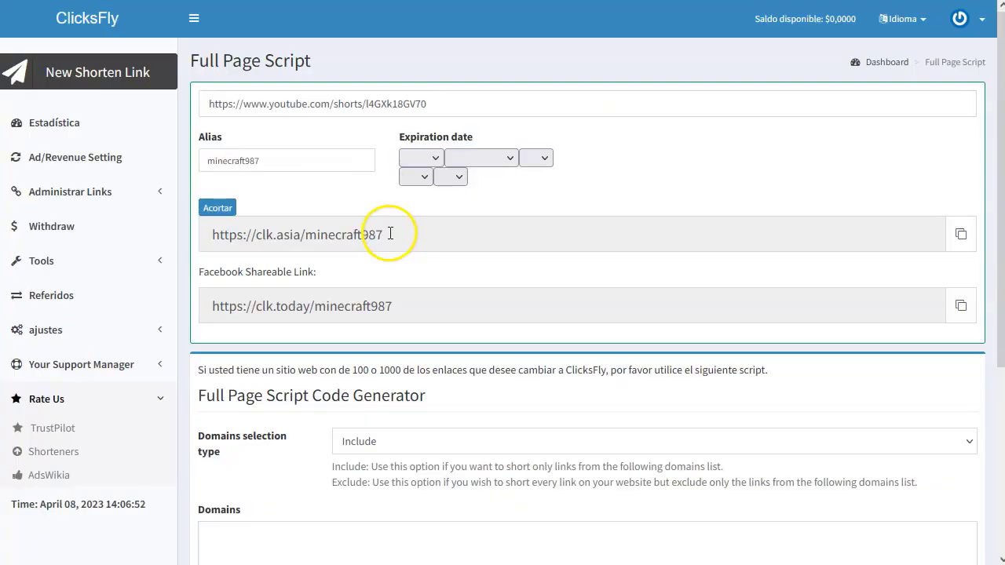
left_click(961, 235)
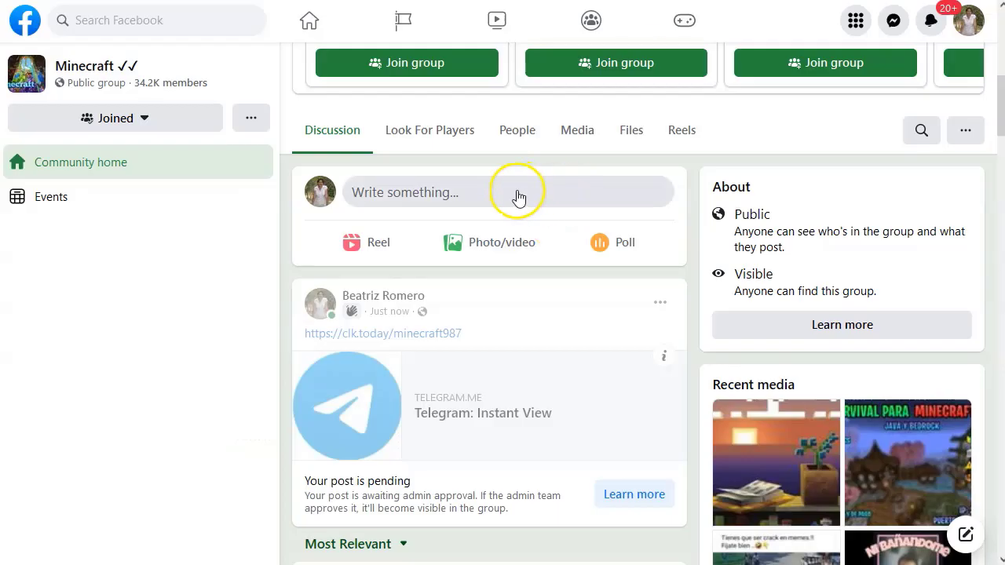
left_click(511, 190)
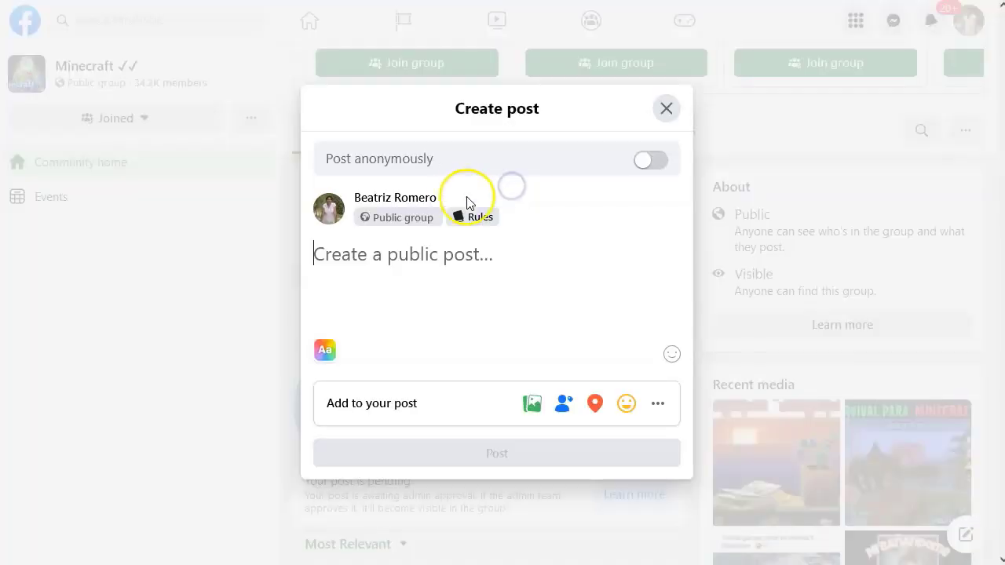
key("ctrl+v")
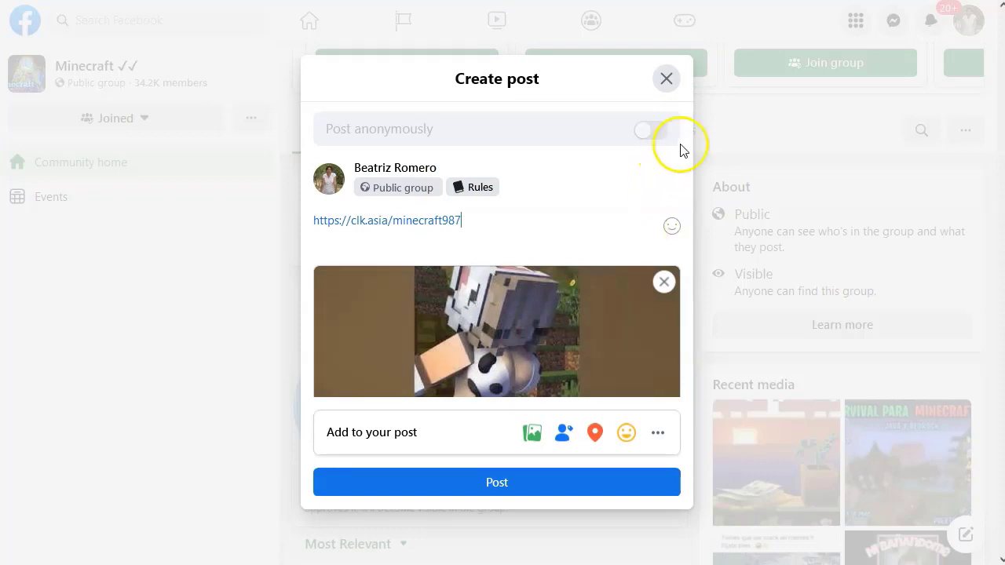
left_click(665, 78)
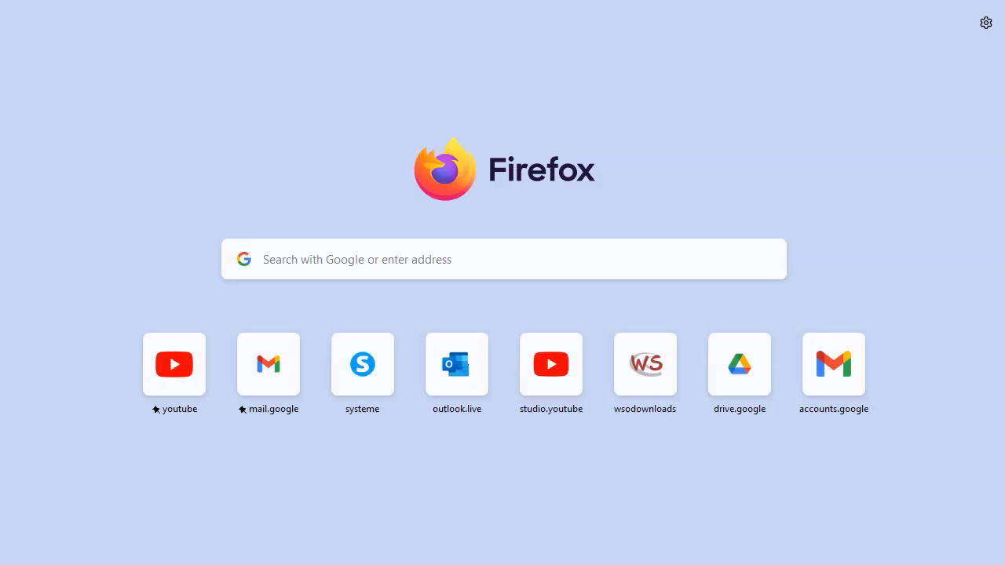
Search Google for "minecraft forums" and look through the results for other communities where links can be shared
key("ctrl+l")
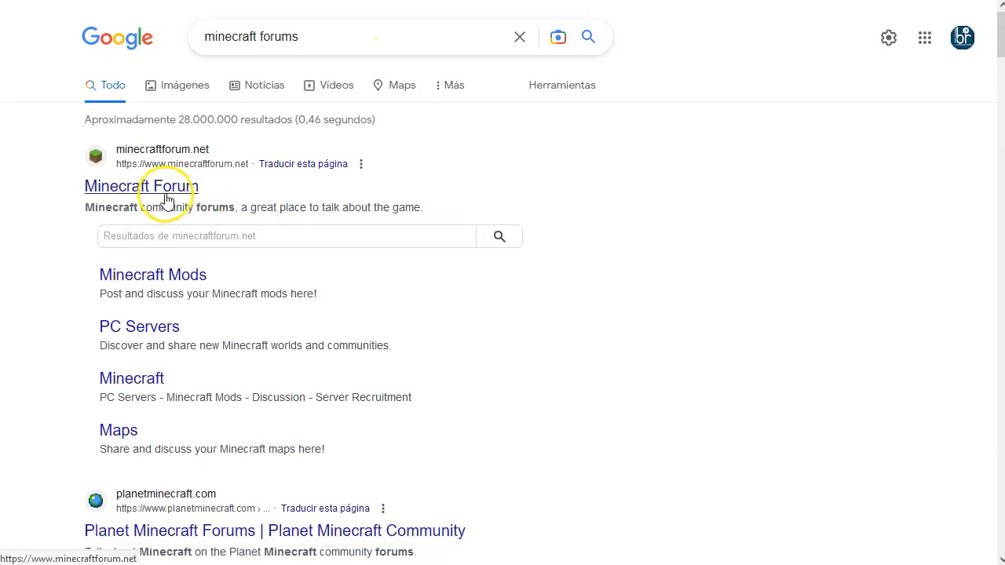
scroll(163, 195, "down", 2)
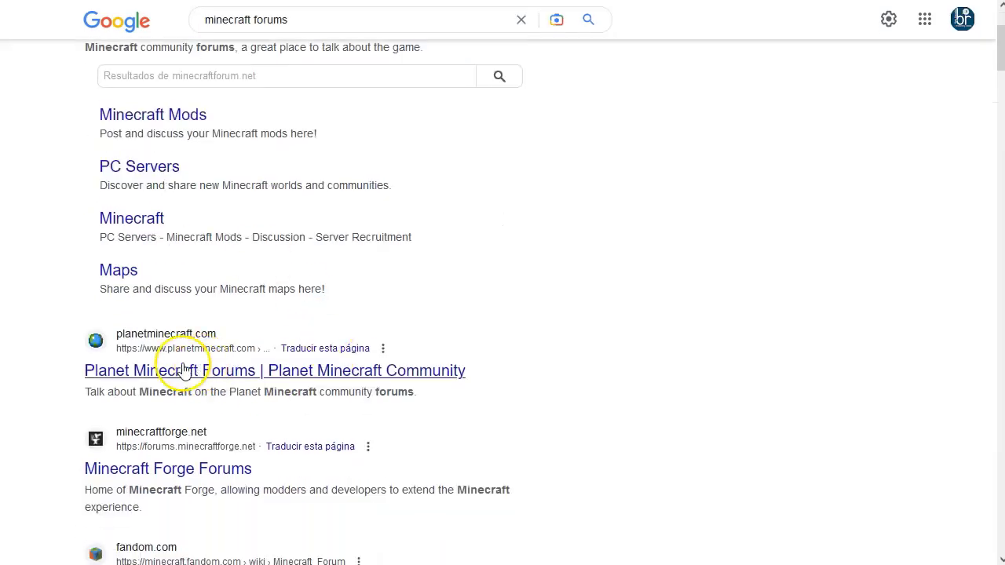
scroll(161, 355, "down", 2)
scroll(183, 314, "down", 2)
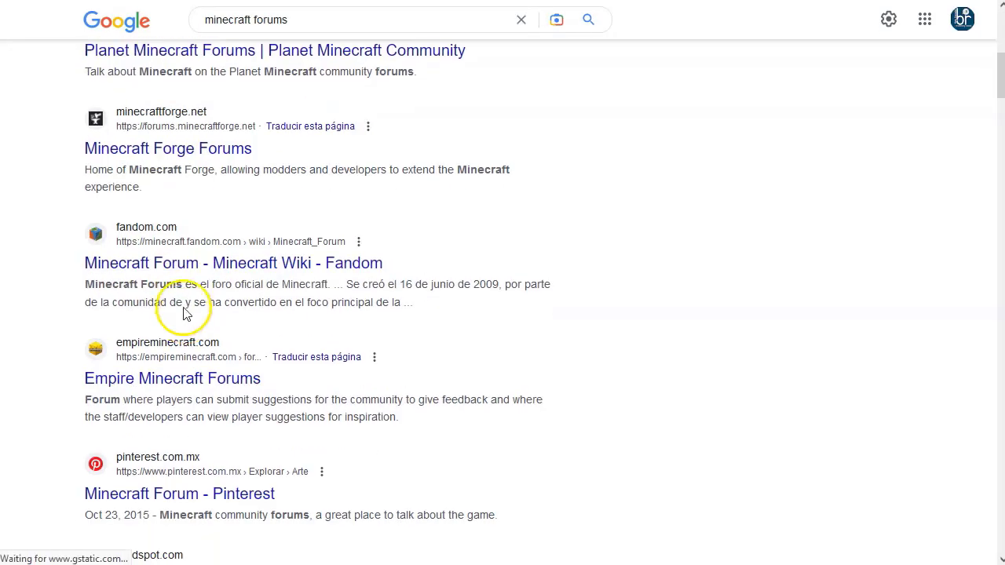
scroll(181, 276, "down", 2)
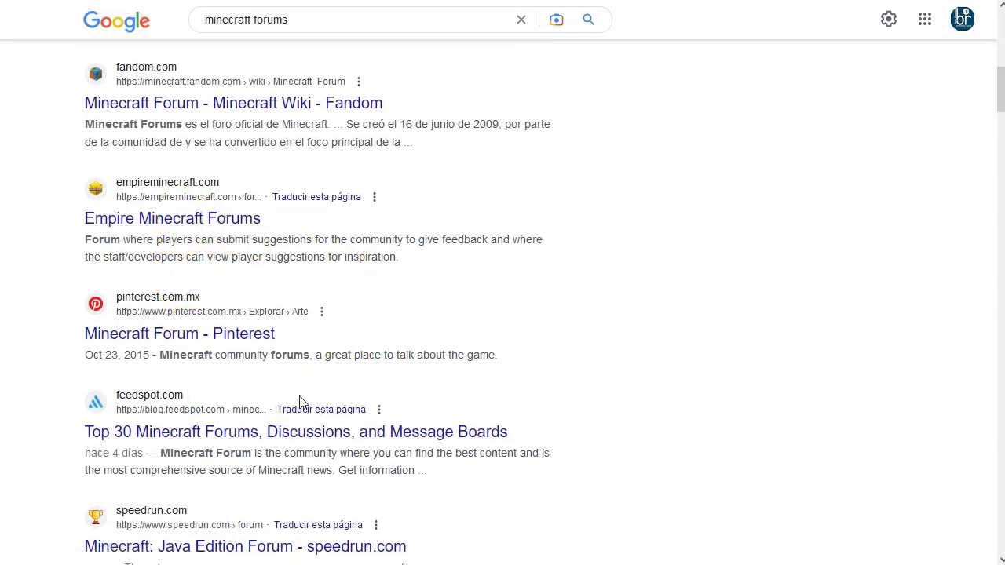
scroll(299, 402, "down", 1)
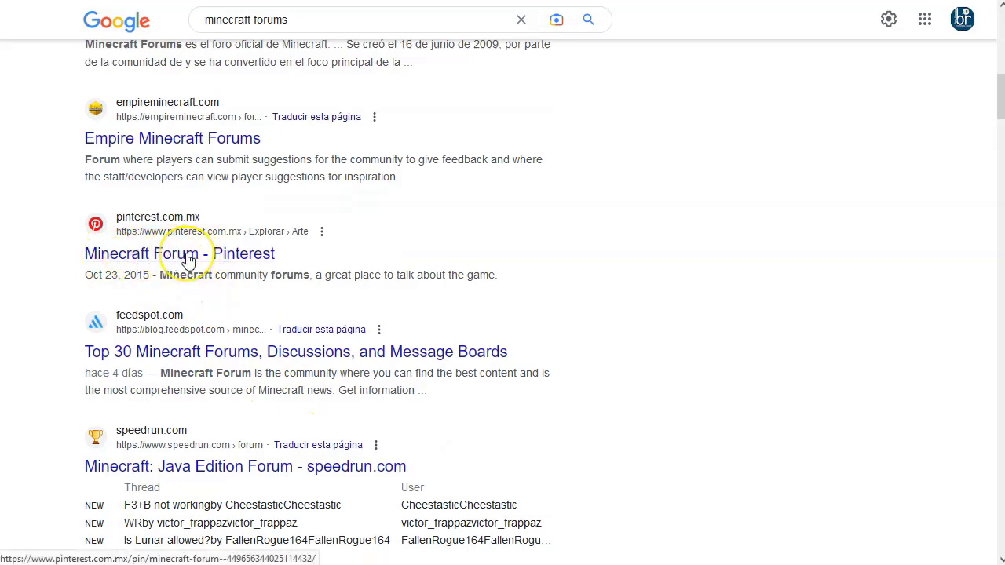
scroll(189, 262, "down", 2)
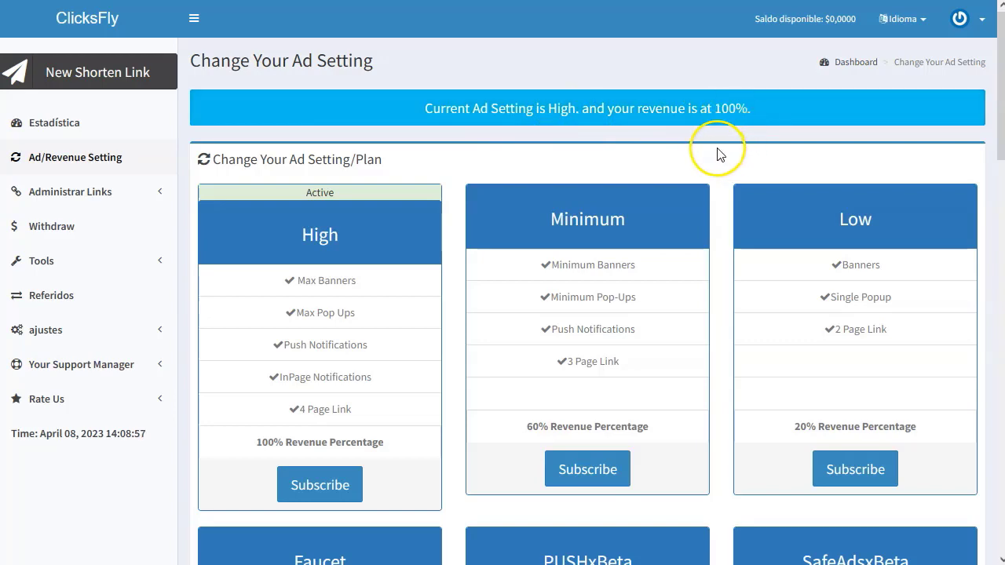
On ClicksFly, examine the payout rates per 1000 views and compare the revenue percentages of the ad plans
scroll(511, 182, "down", 10)
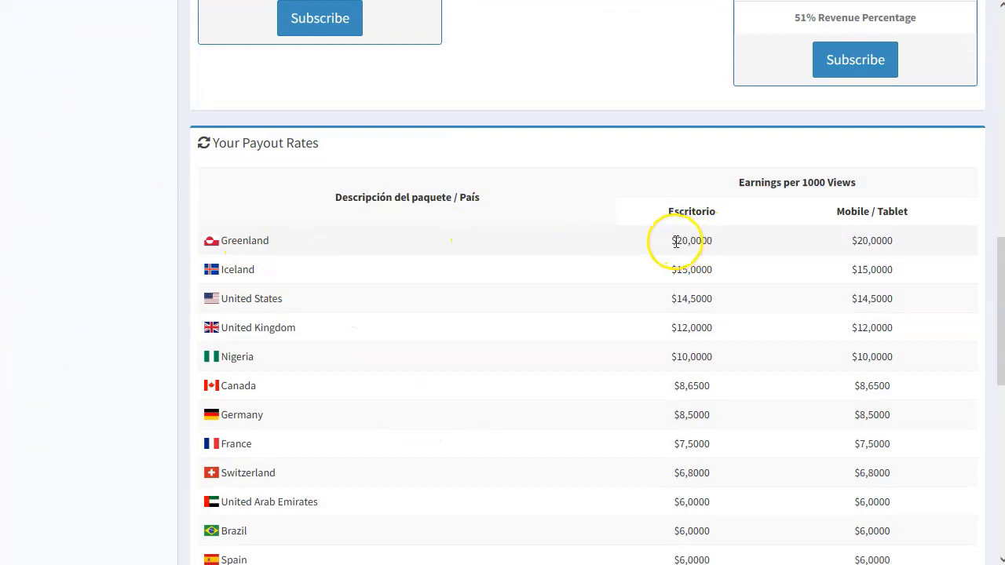
left_click(819, 184)
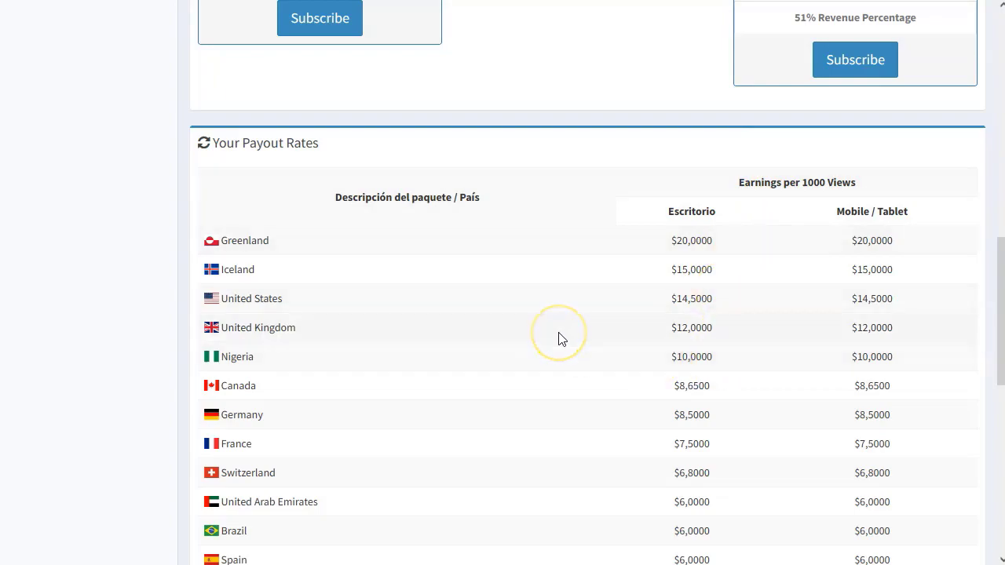
scroll(561, 339, "up", 15)
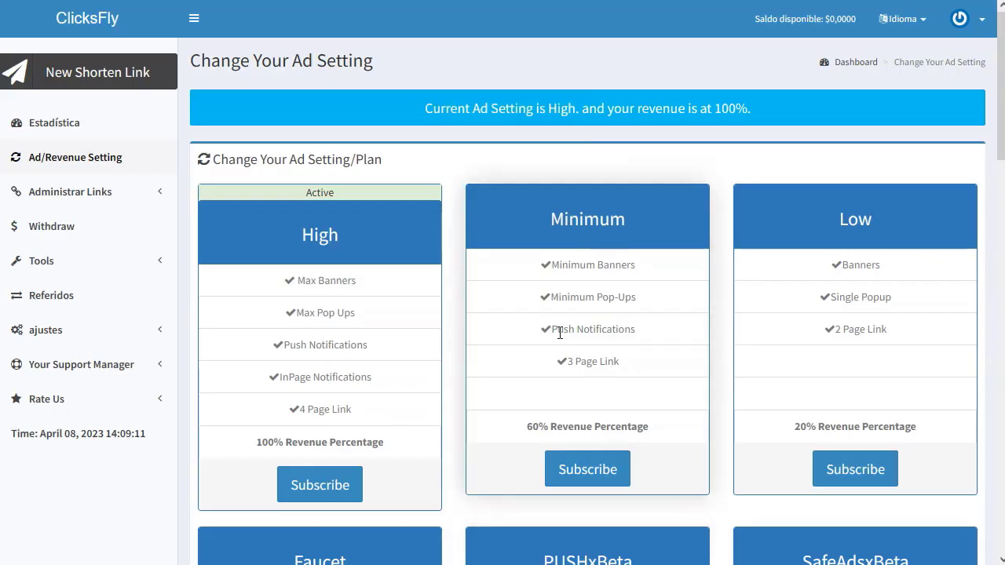
left_click(601, 224)
left_click(573, 426)
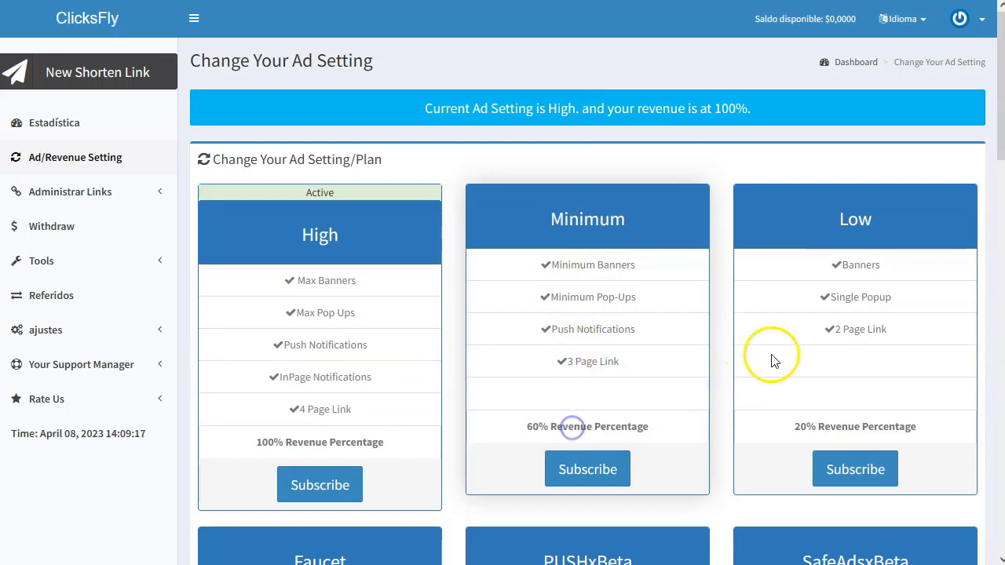
left_click(794, 429)
scroll(730, 416, "down", 10)
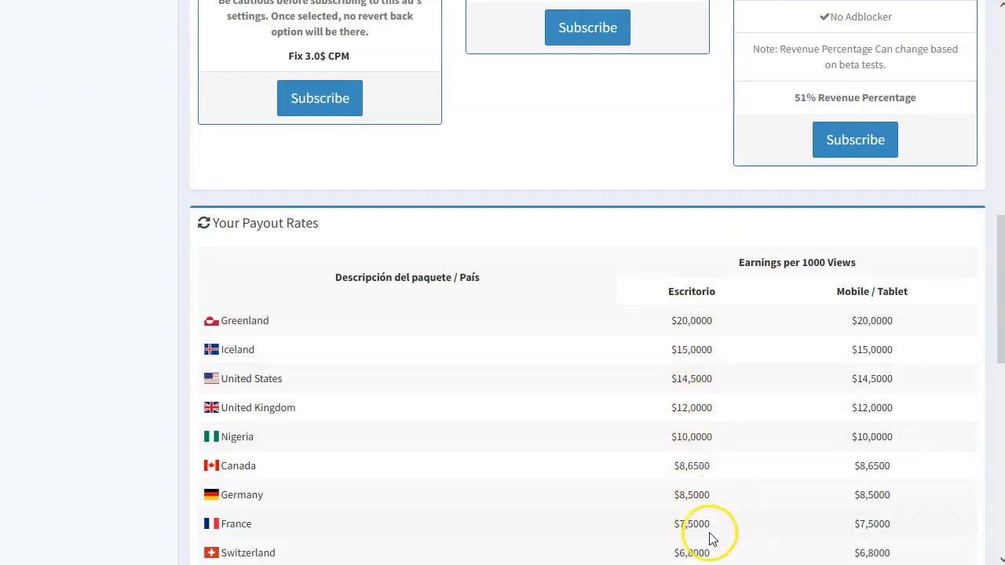
scroll(641, 447, "up", 4)
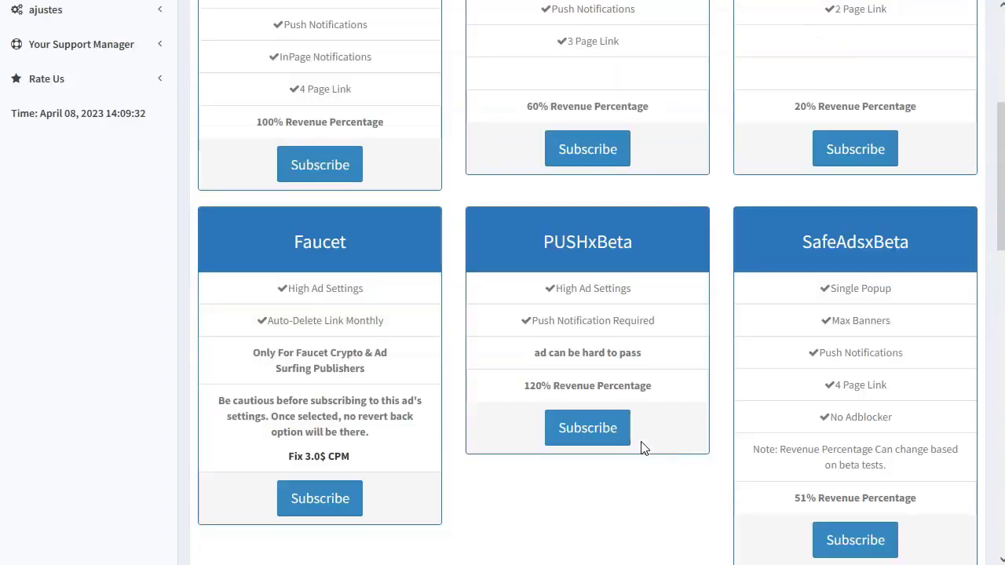
scroll(400, 306, "up", 4)
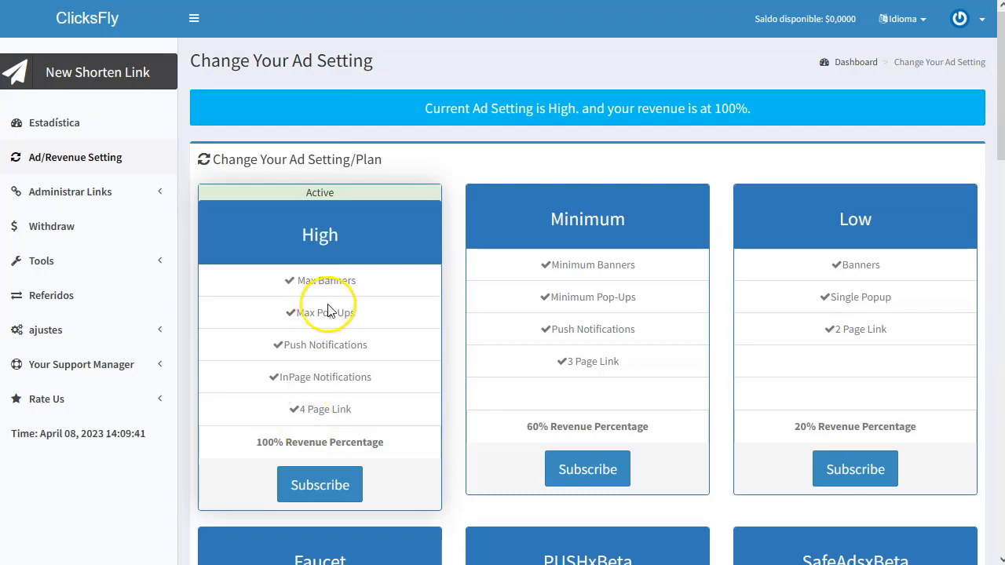
Examine the ad features of the High plan, from its banners and pop-ups to its notifications and page links
left_click_drag(299, 281, 353, 286)
left_click_drag(295, 313, 348, 313)
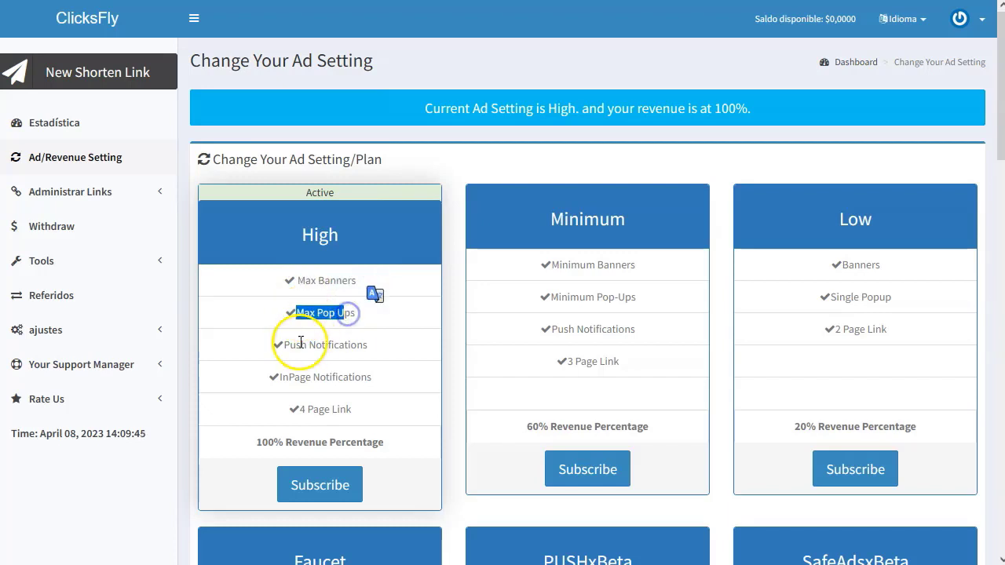
left_click(361, 347)
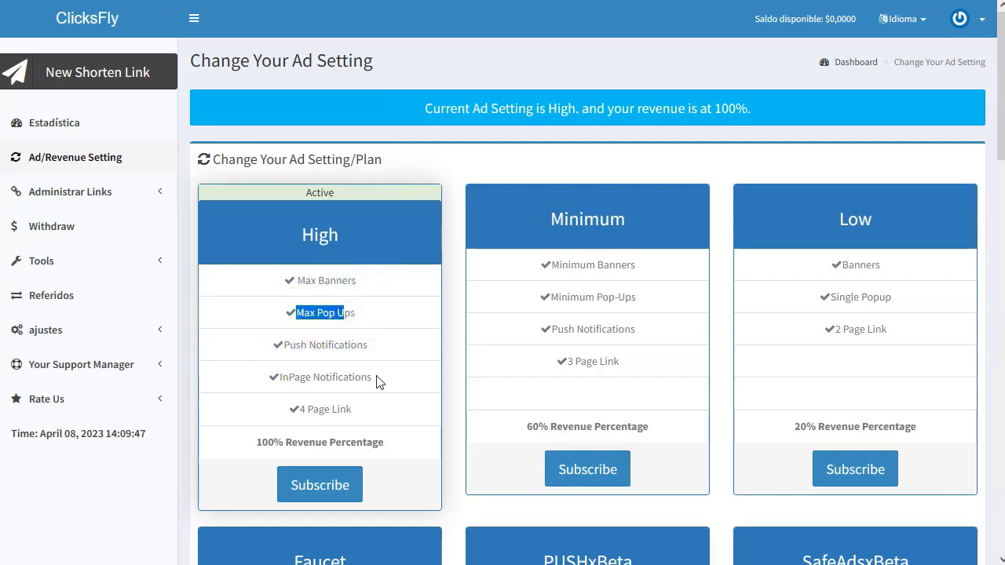
left_click_drag(377, 382, 339, 414)
left_click(332, 404)
left_click(338, 409)
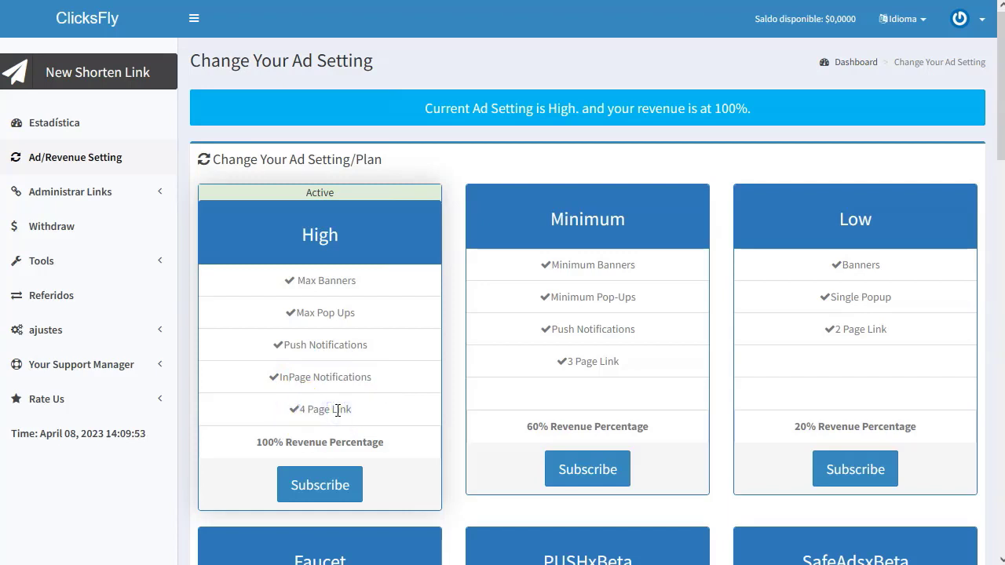
left_click_drag(338, 409, 370, 406)
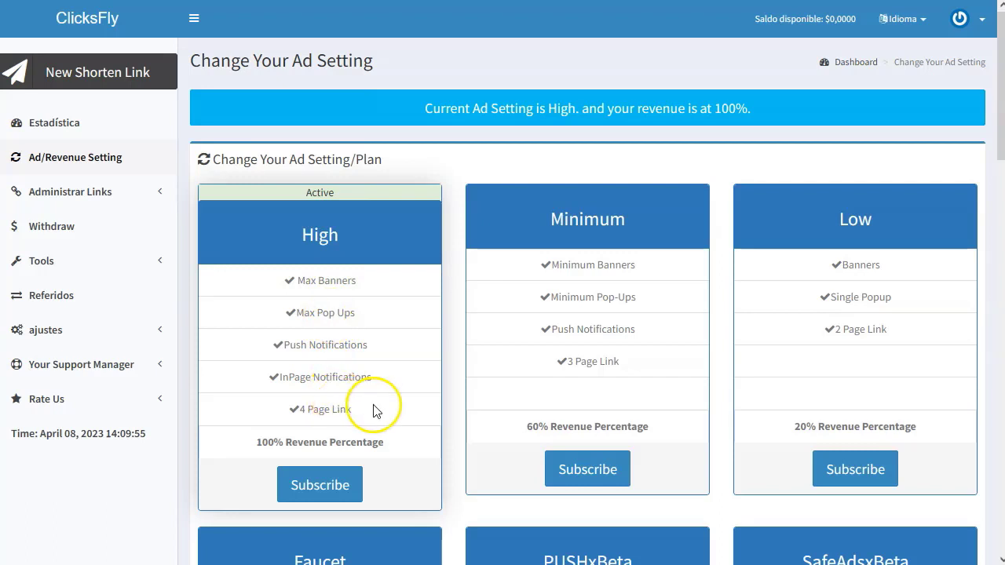
left_click(377, 409)
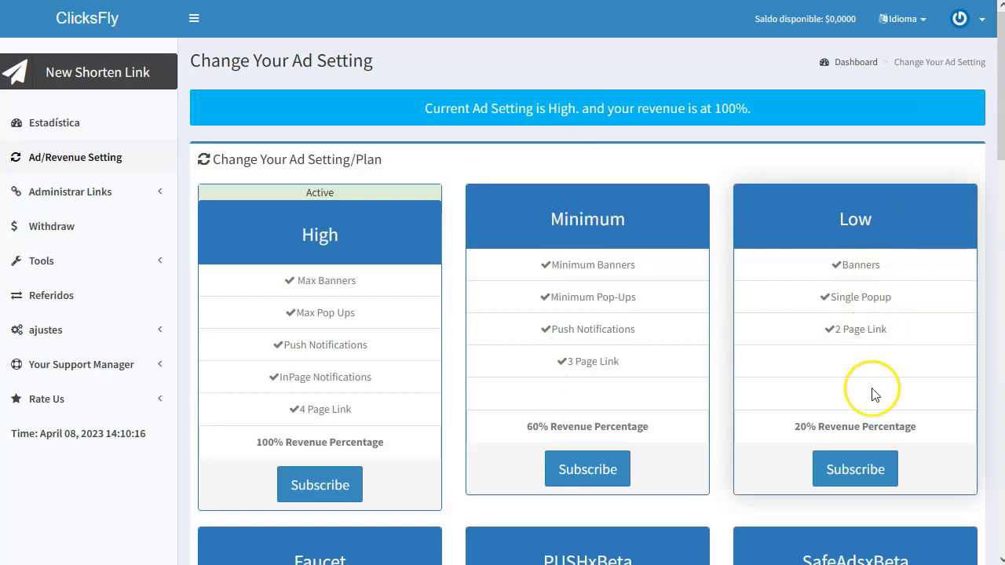
Subscribe to the Low ad plan and read the notice on the dashboard
left_click(855, 464)
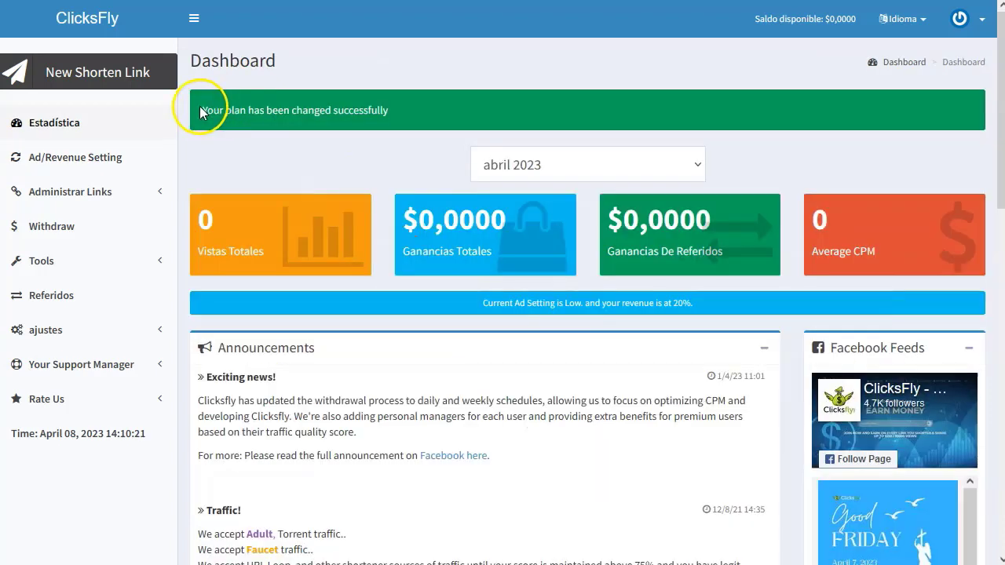
left_click_drag(203, 110, 401, 113)
left_click(407, 114)
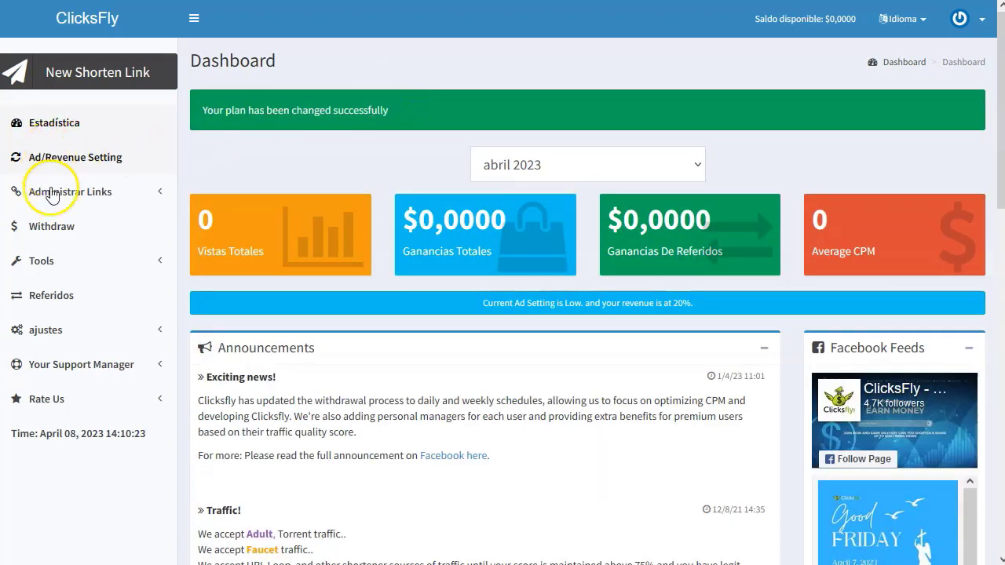
left_click(91, 196)
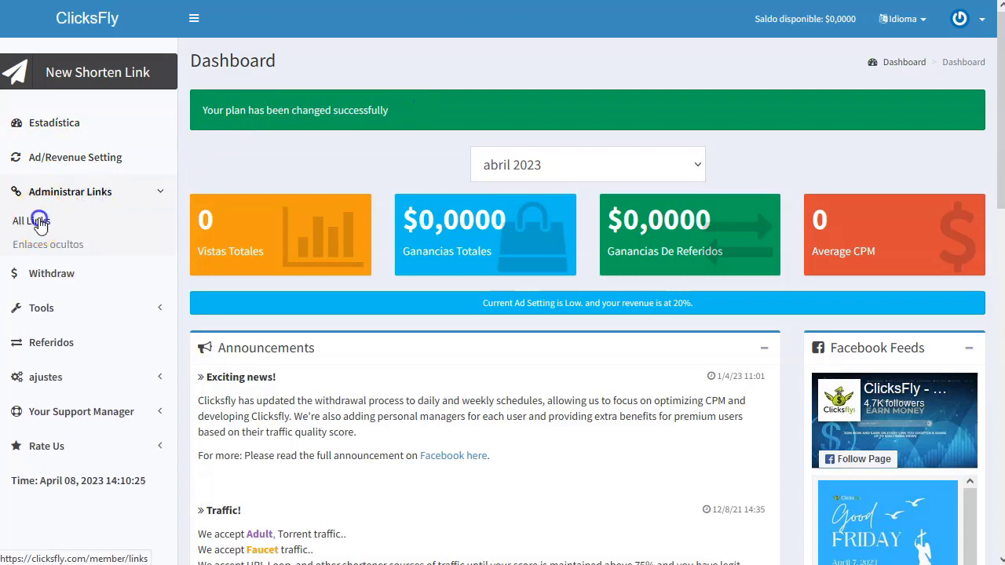
left_click(39, 223)
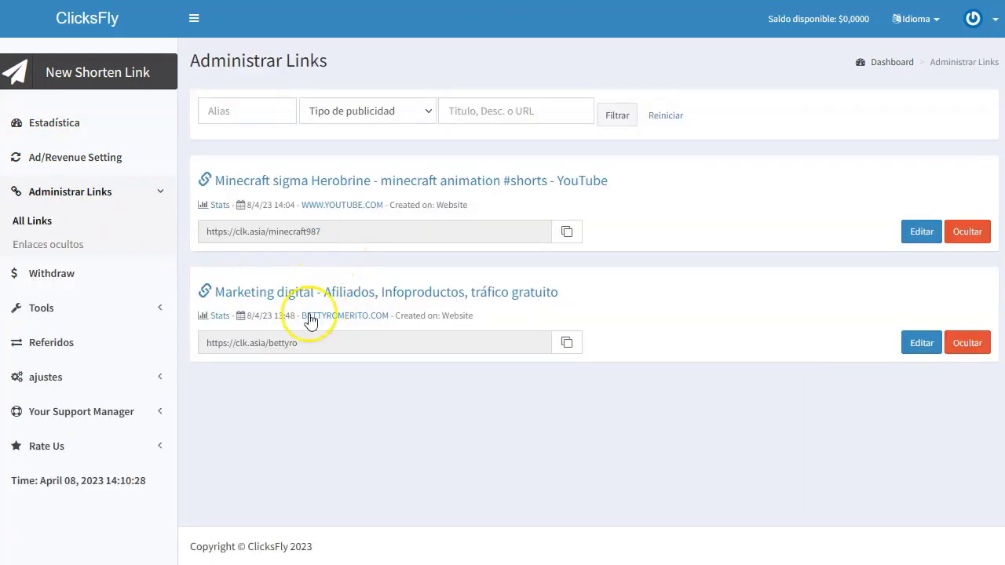
left_click(565, 343)
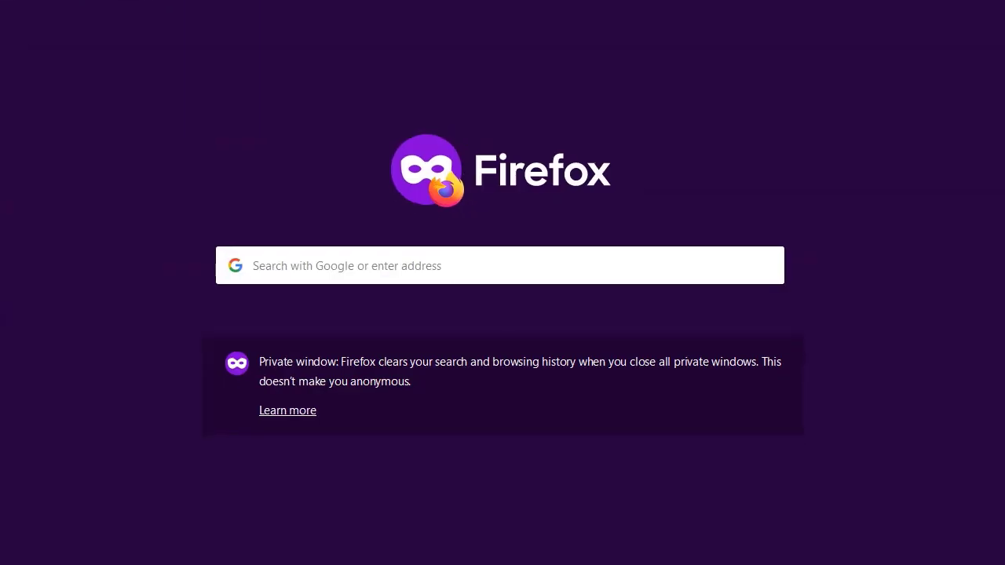
left_click(683, 266)
key("ctrl+v")
key("Return")
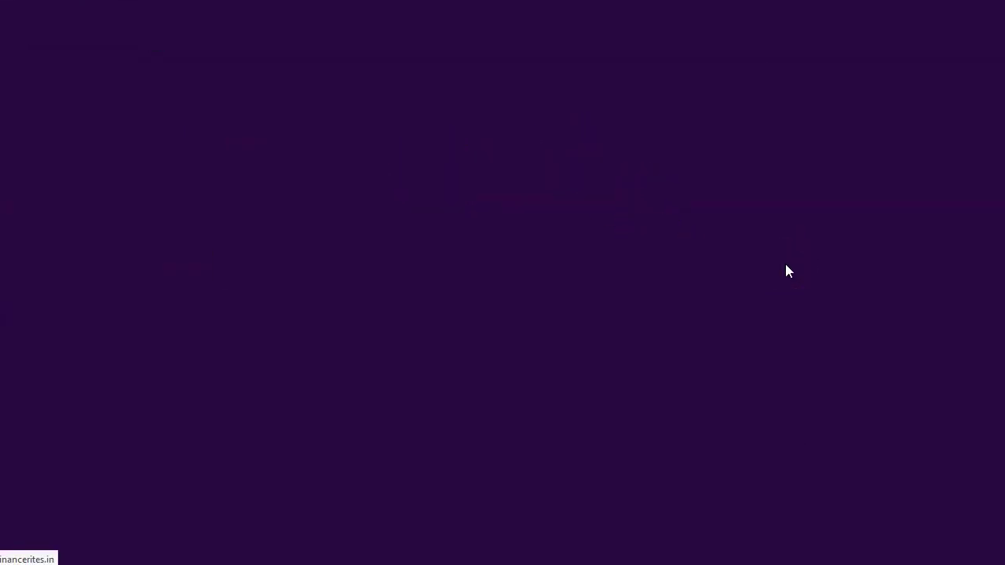
Answer the hot dog image CAPTCHA, wait out the countdown and continue to the link's destination page
left_click(519, 260)
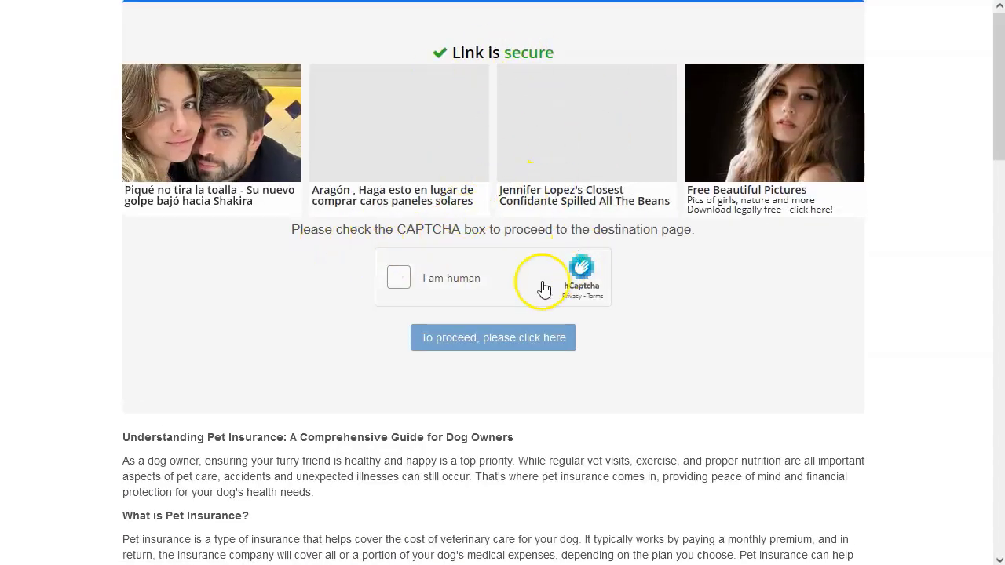
left_click(401, 280)
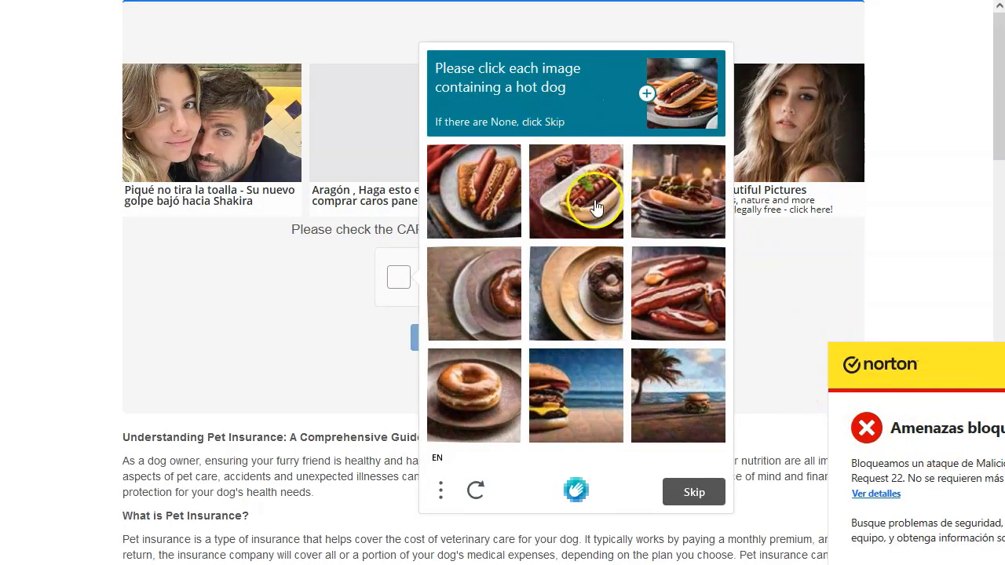
left_click(565, 198)
left_click(515, 204)
left_click(675, 294)
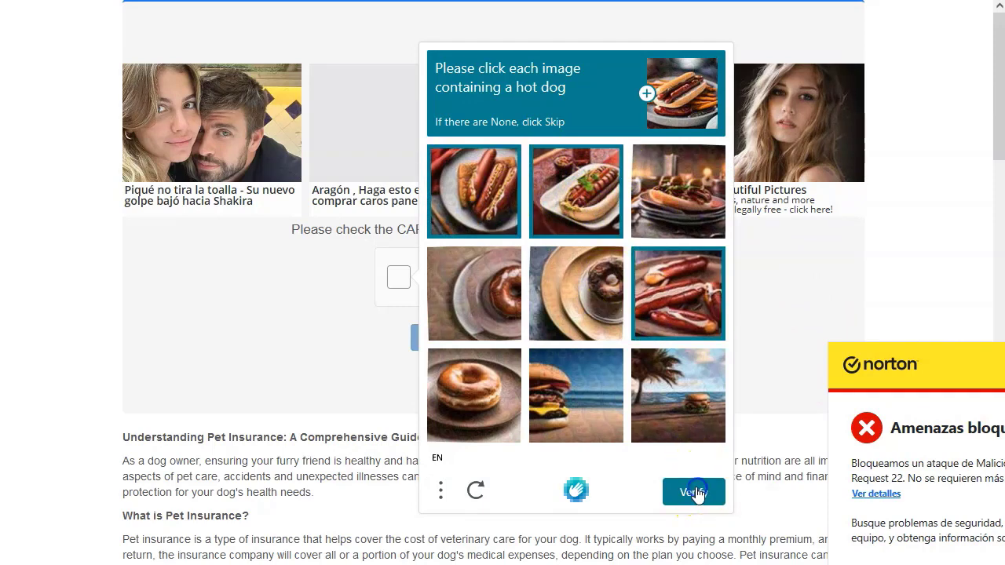
left_click(694, 492)
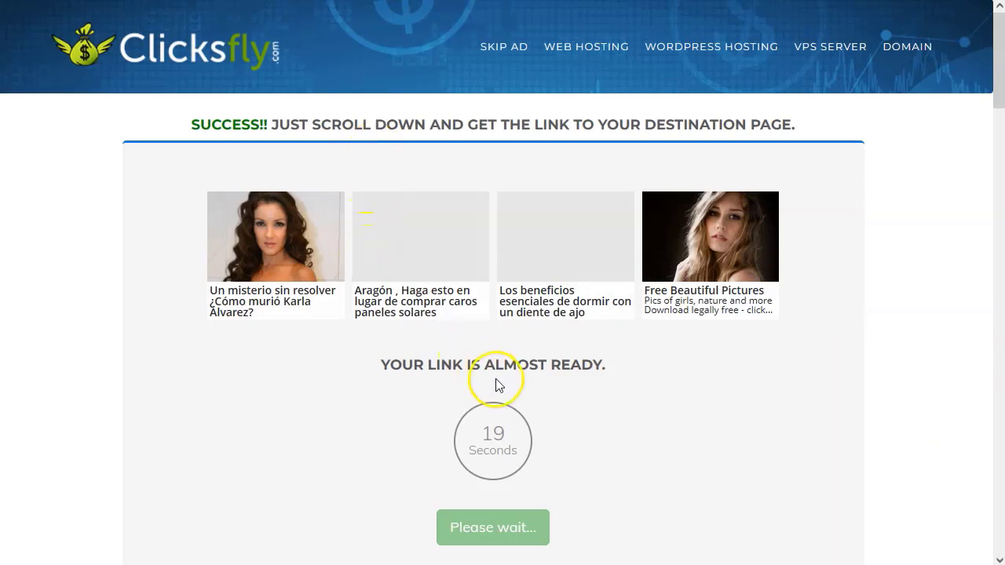
scroll(497, 382, "down", 2)
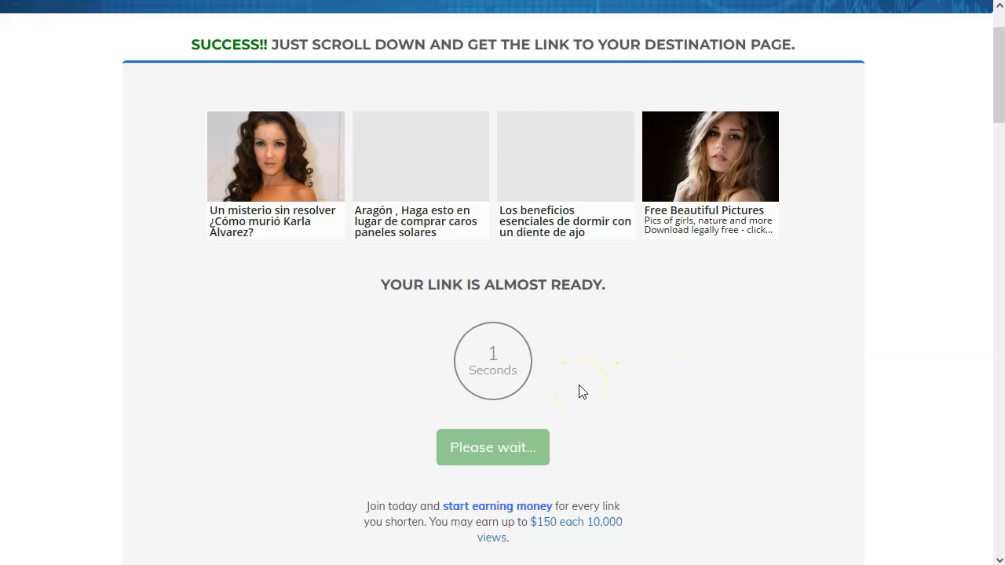
left_click(486, 449)
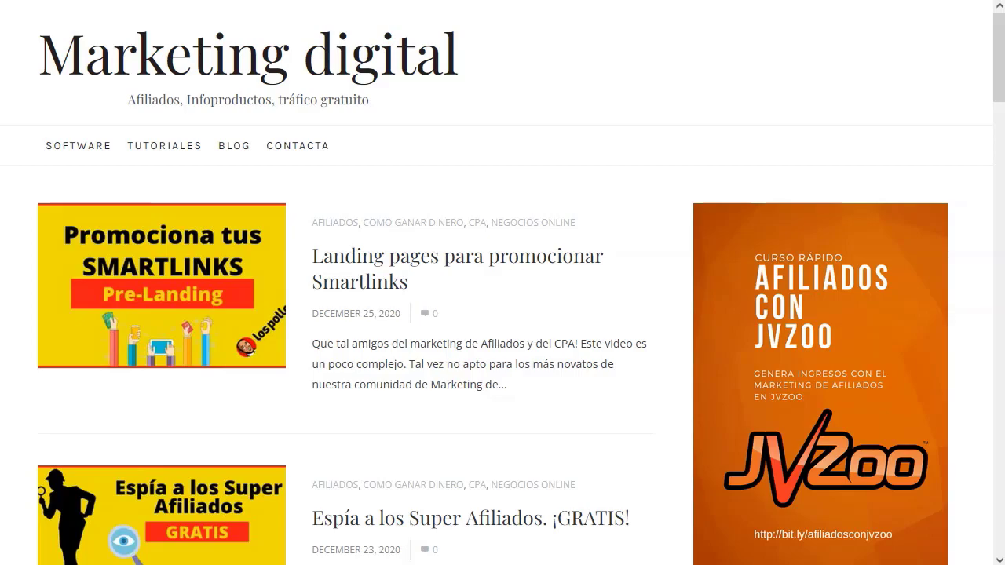
Return to ClicksFly's ad and revenue settings and examine the Faucet, PUSHxBeta and SafeAdsxBeta plans
left_click(86, 526)
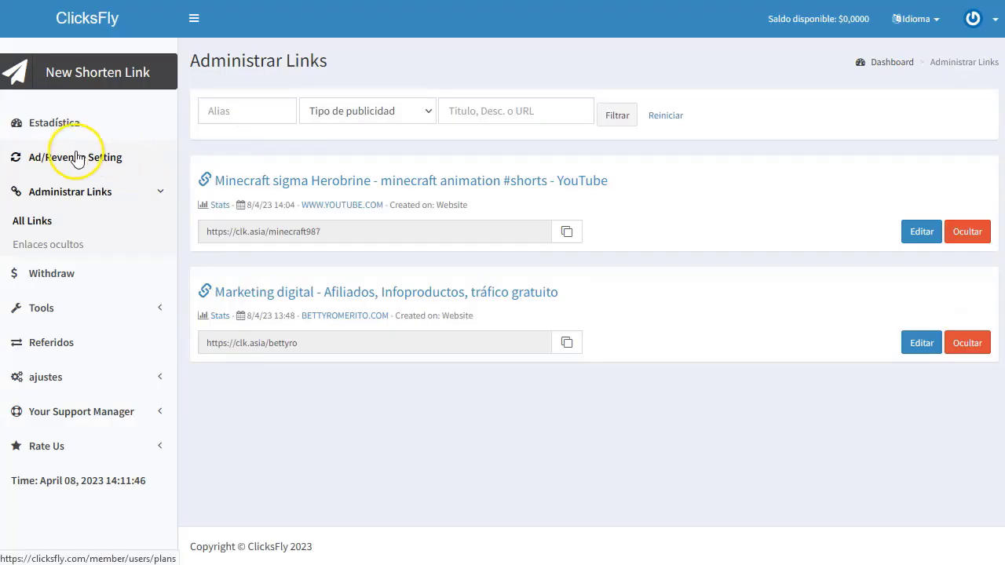
left_click(79, 157)
scroll(762, 292, "down", 5)
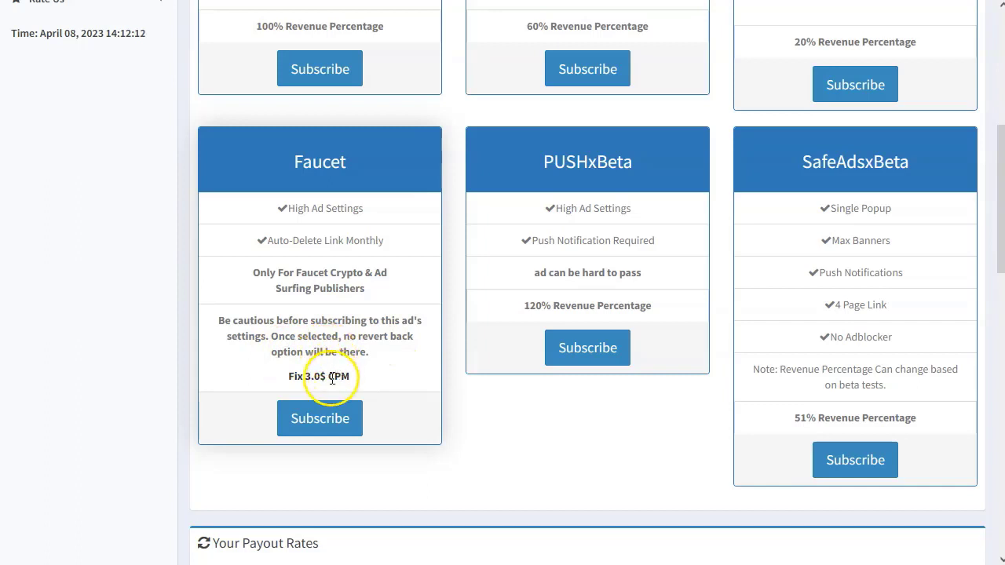
Check the Faucet plan's fixed CPM and the notes and revenue percentages of the SafeAdsxBeta and PUSHxBeta plans
left_click_drag(284, 377, 340, 378)
left_click(360, 383)
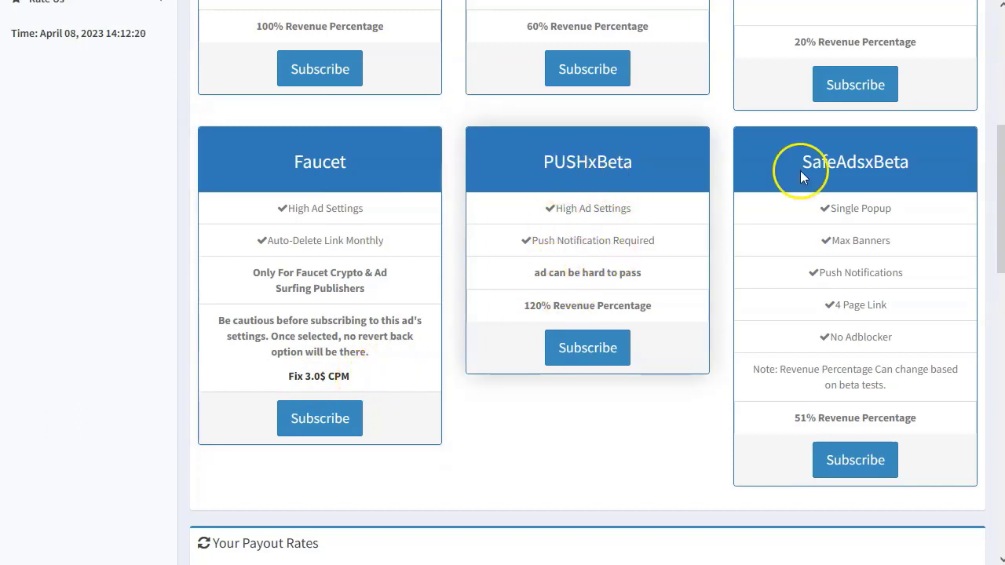
left_click_drag(796, 418, 907, 419)
left_click(923, 422)
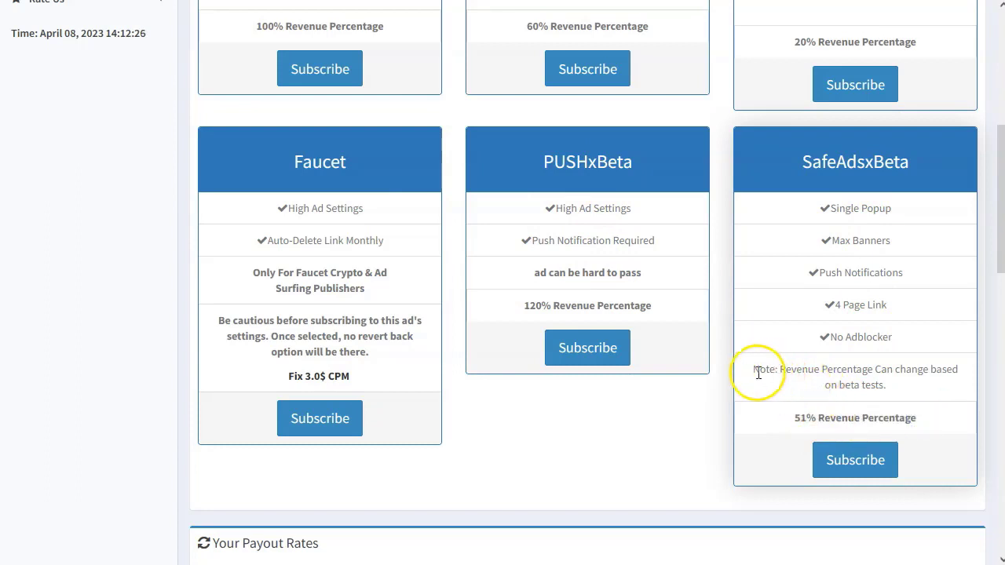
left_click_drag(753, 370, 899, 391)
left_click(922, 383)
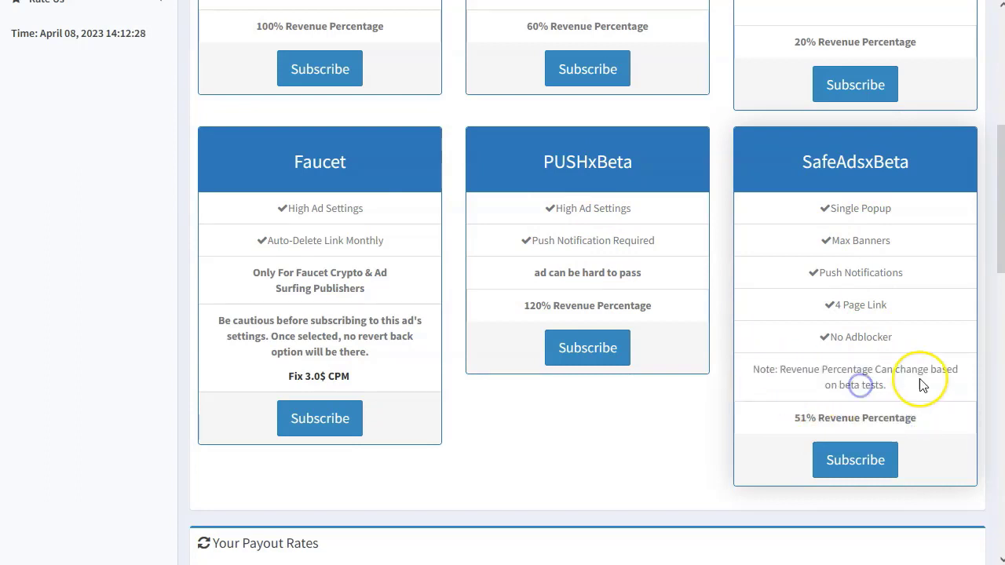
left_click_drag(531, 274, 560, 274)
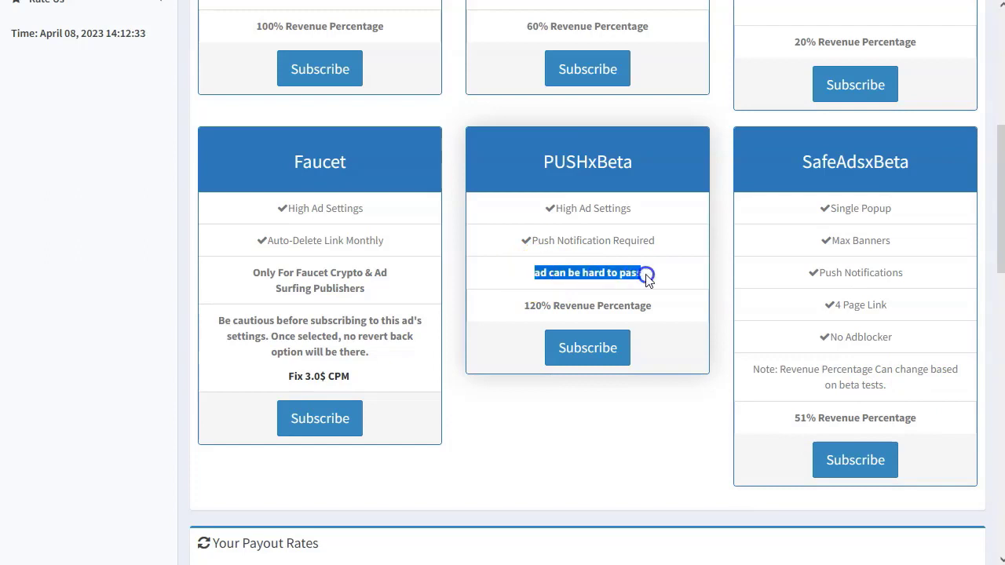
double_click(593, 273)
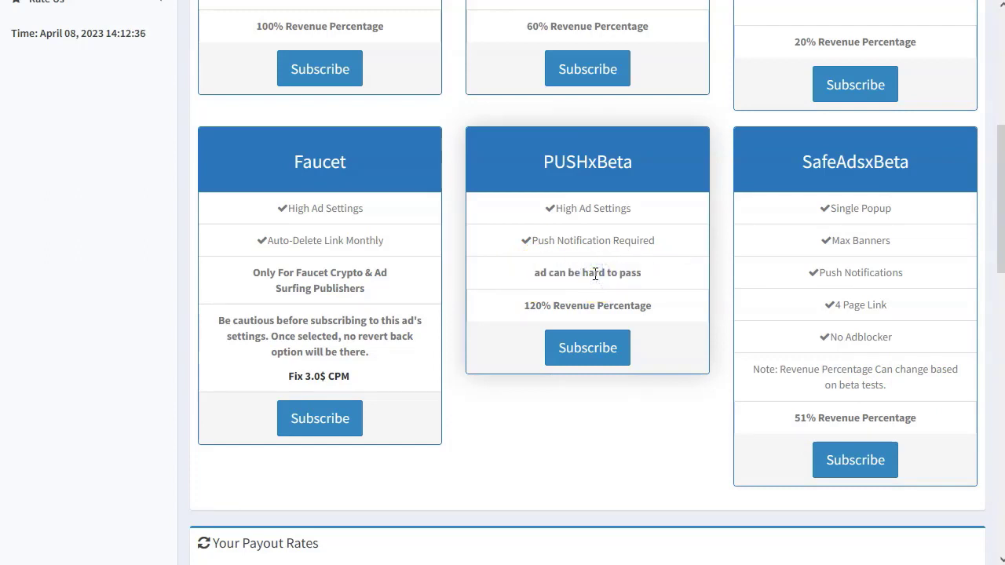
left_click_drag(523, 306, 649, 308)
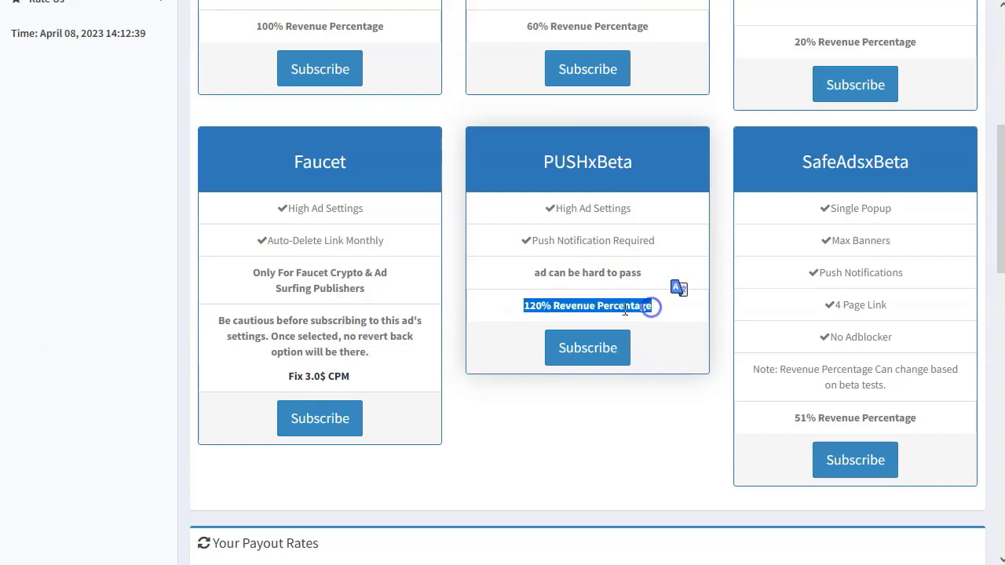
left_click(625, 310)
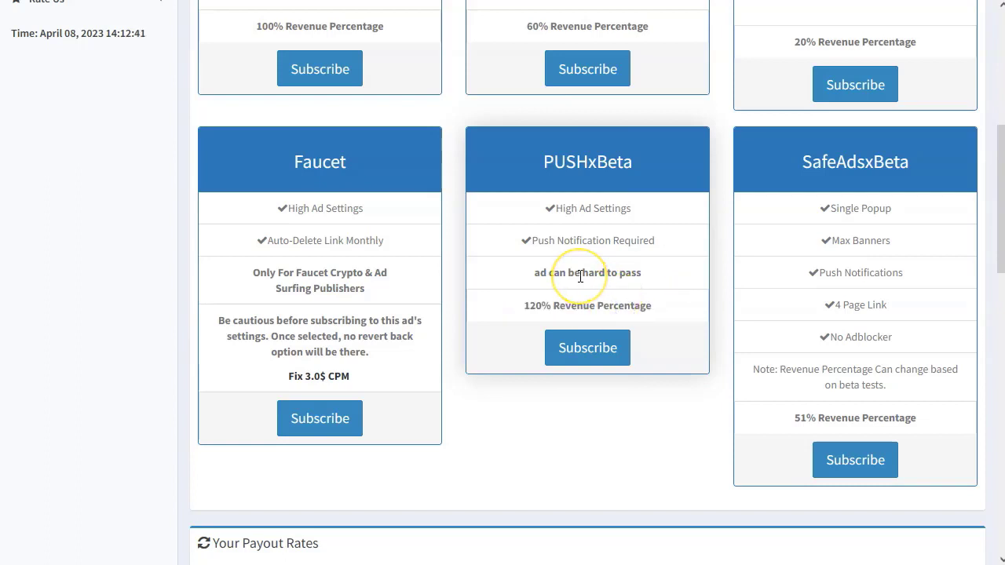
Review the payout rates per country and compare them with the revenue percentages of the available ad plans
scroll(580, 274, "down", 5)
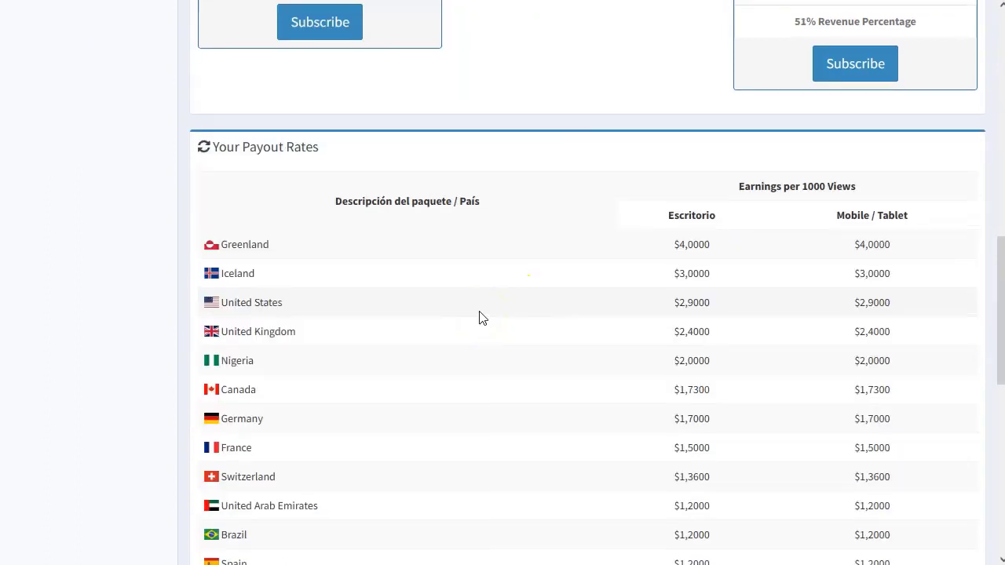
scroll(478, 319, "up", 1)
left_click_drag(377, 240, 205, 223)
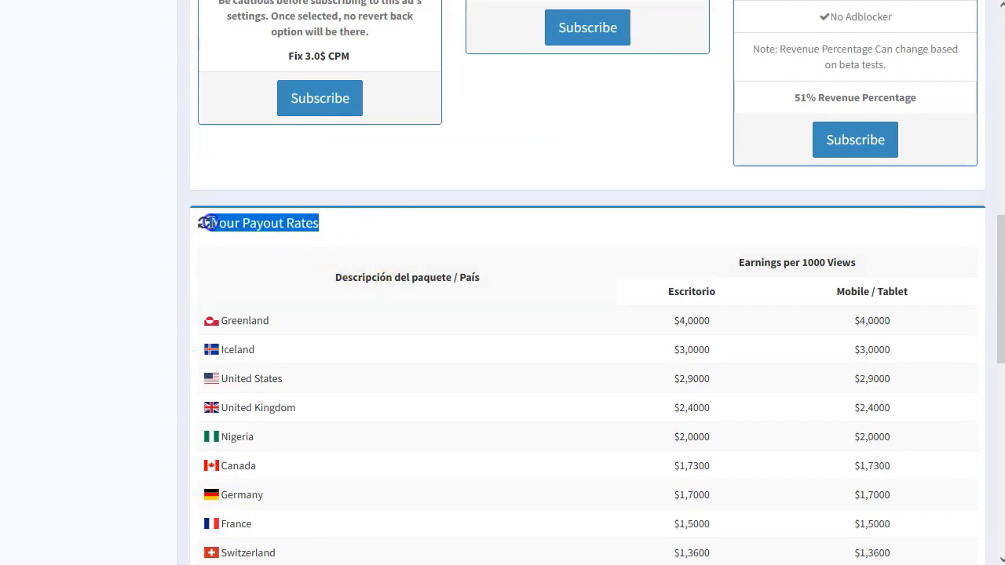
left_click(265, 224)
scroll(503, 212, "up", 5)
scroll(874, 243, "down", 6)
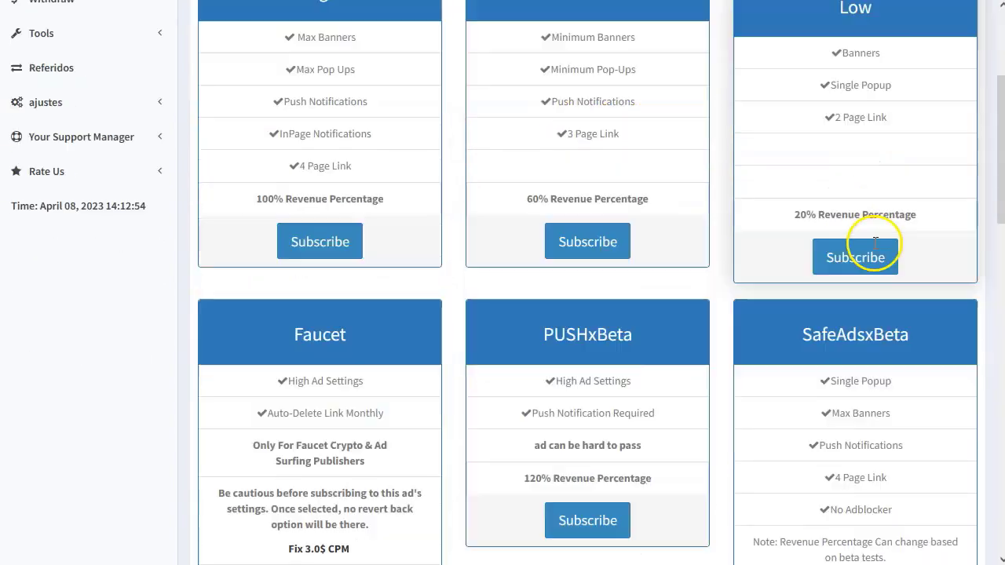
scroll(636, 236, "up", 2)
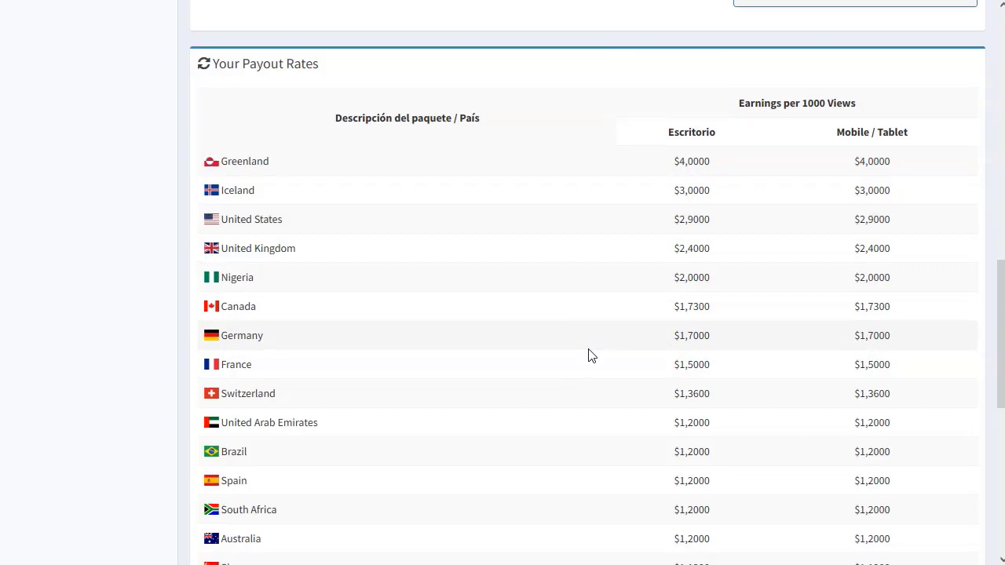
scroll(591, 356, "up", 10)
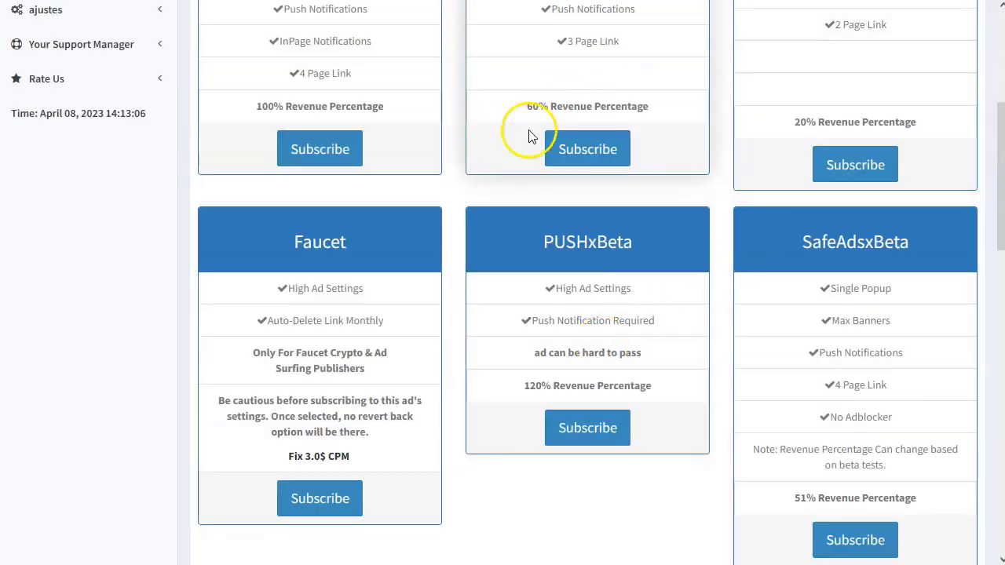
scroll(564, 318, "down", 5)
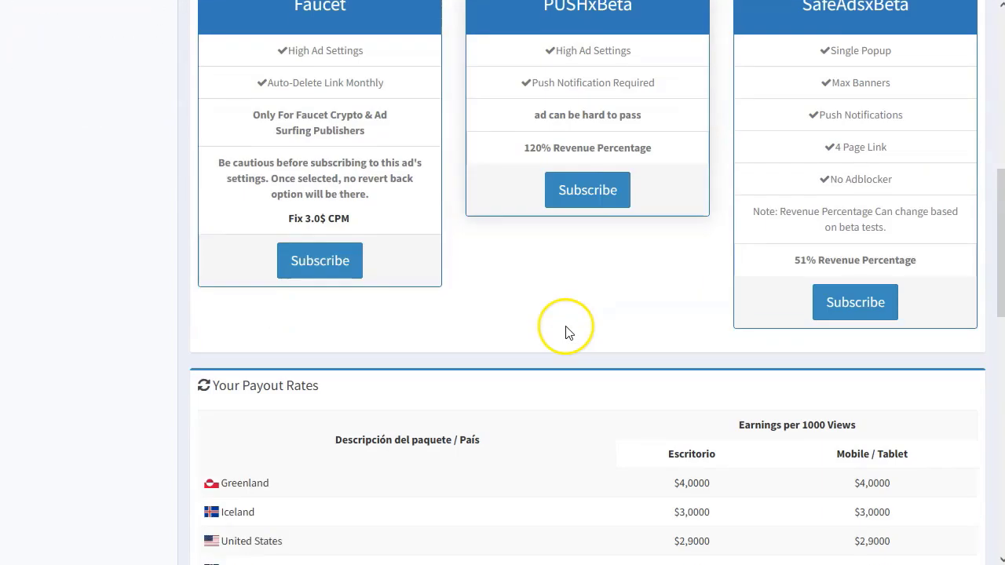
scroll(564, 361, "up", 10)
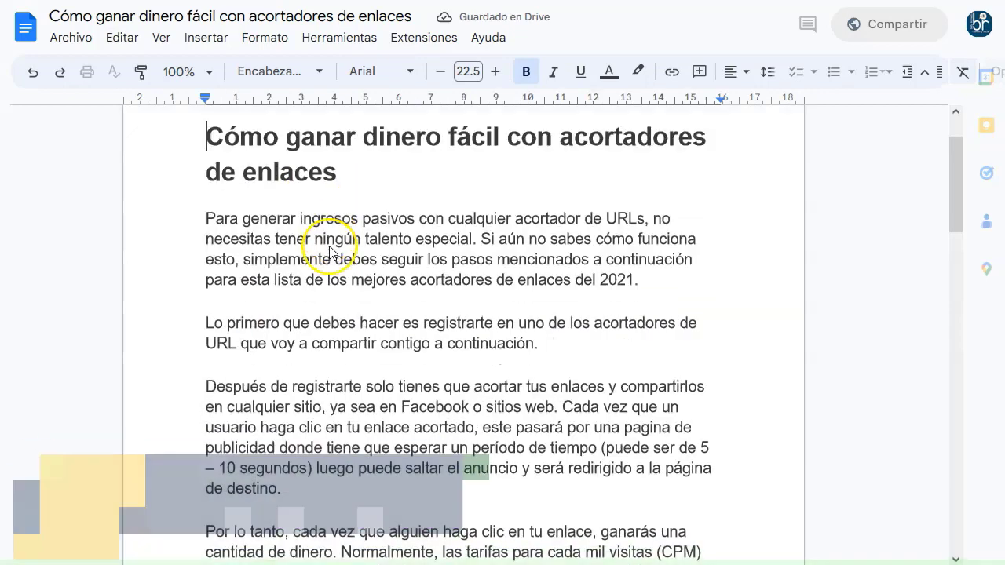
scroll(330, 263, "down", 7)
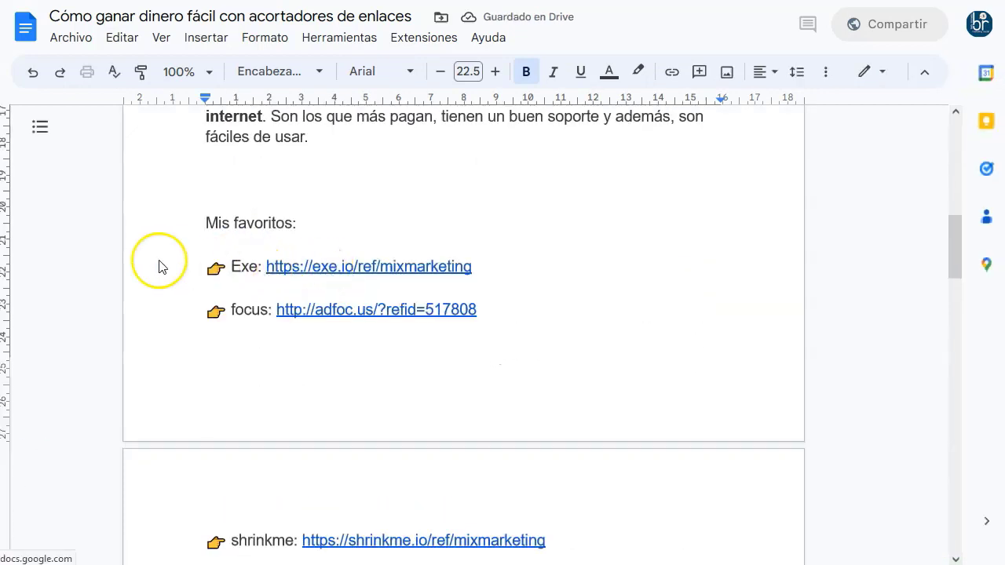
scroll(228, 311, "down", 3)
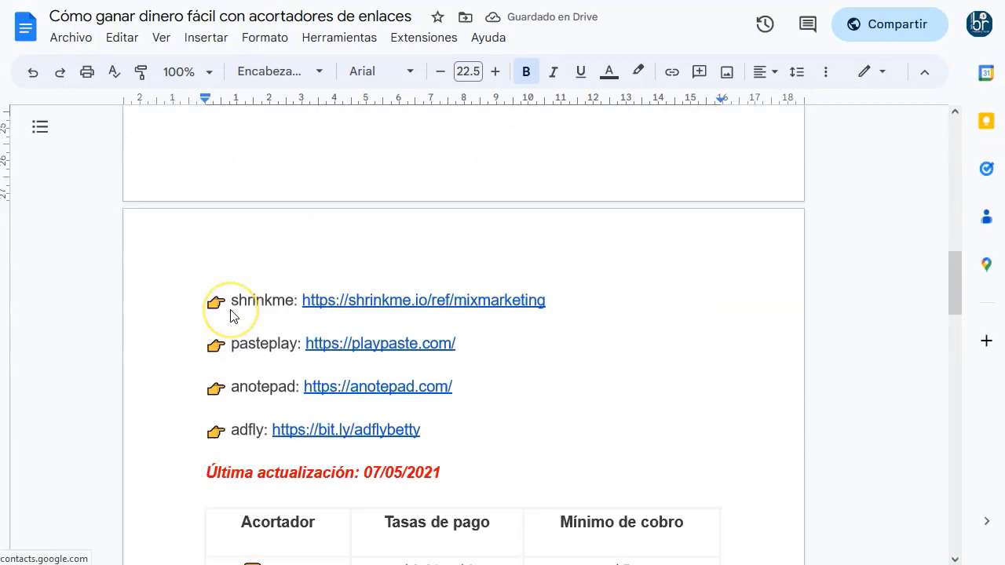
scroll(230, 314, "up", 3)
left_click(317, 385)
key("Return")
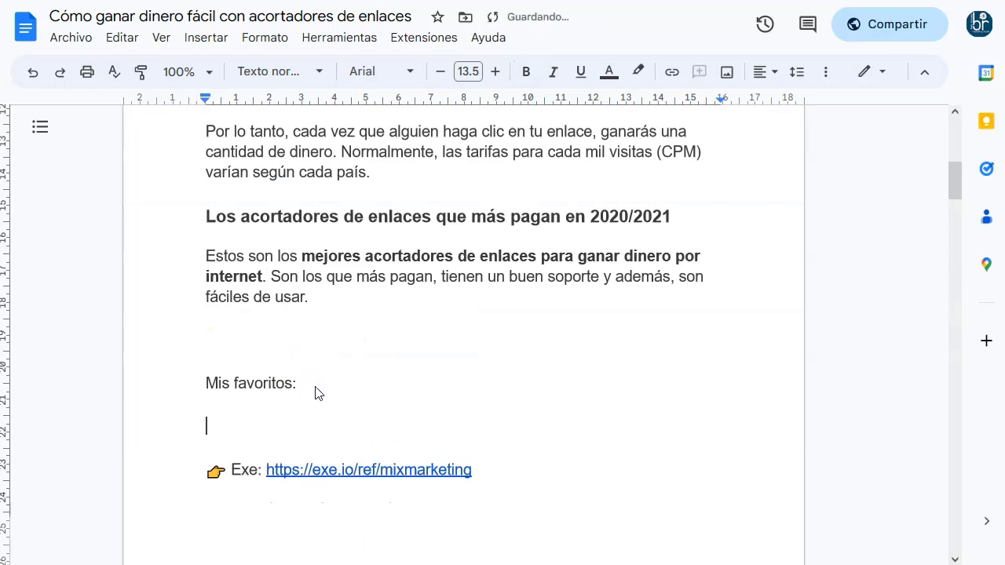
type("👉 https://clicksfly.com")
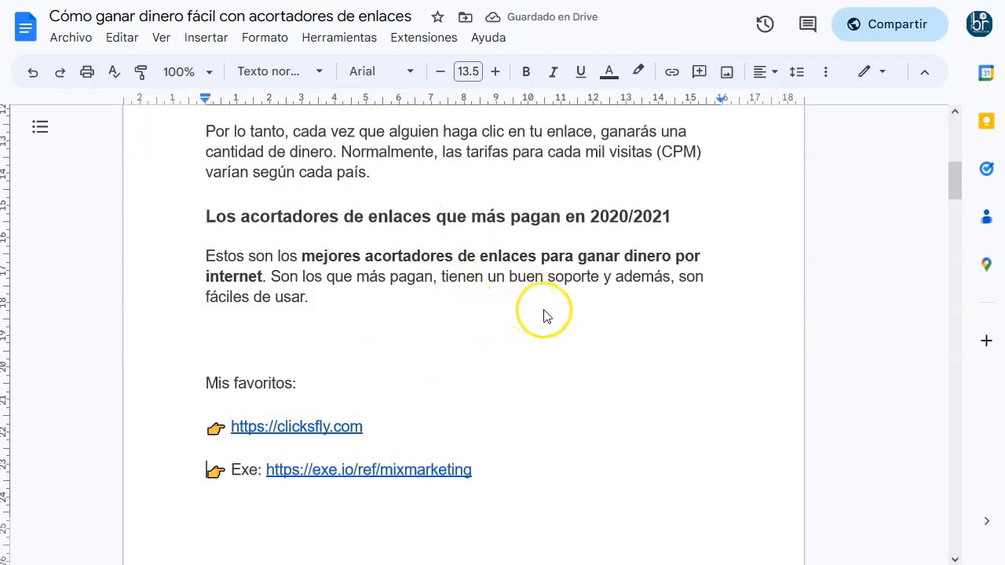
left_click(227, 429)
type("clickfly:")
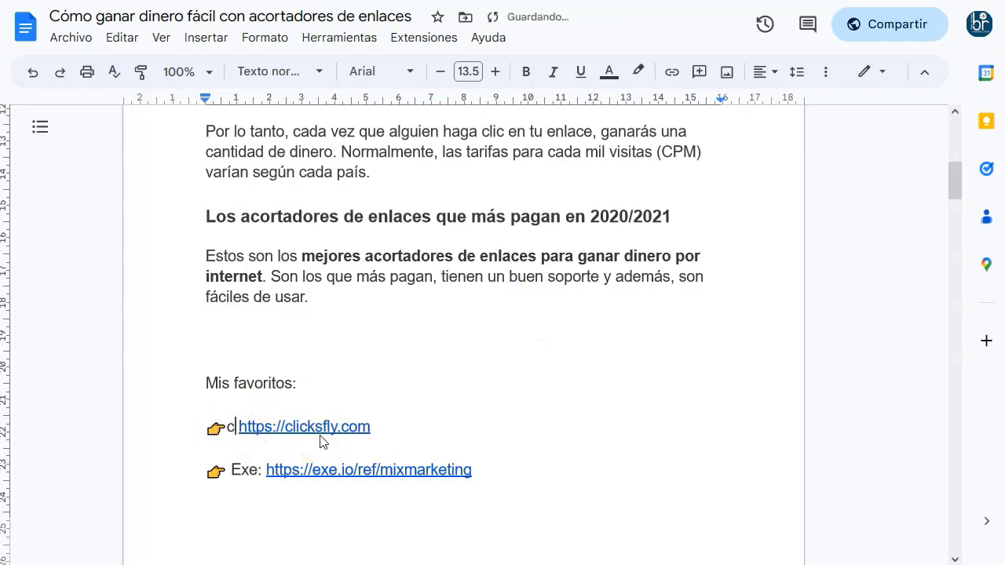